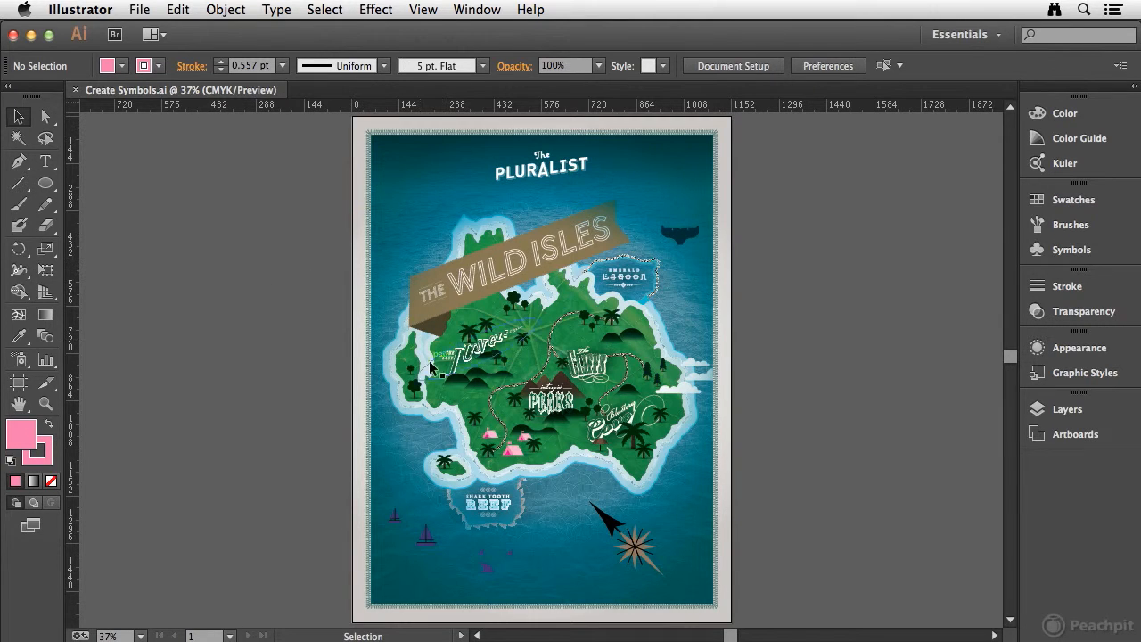
Step: Define a new symbol from the leftmost pink tent group above the Shark Tooth Reef
key("z")
left_click_drag(341, 388, 592, 613)
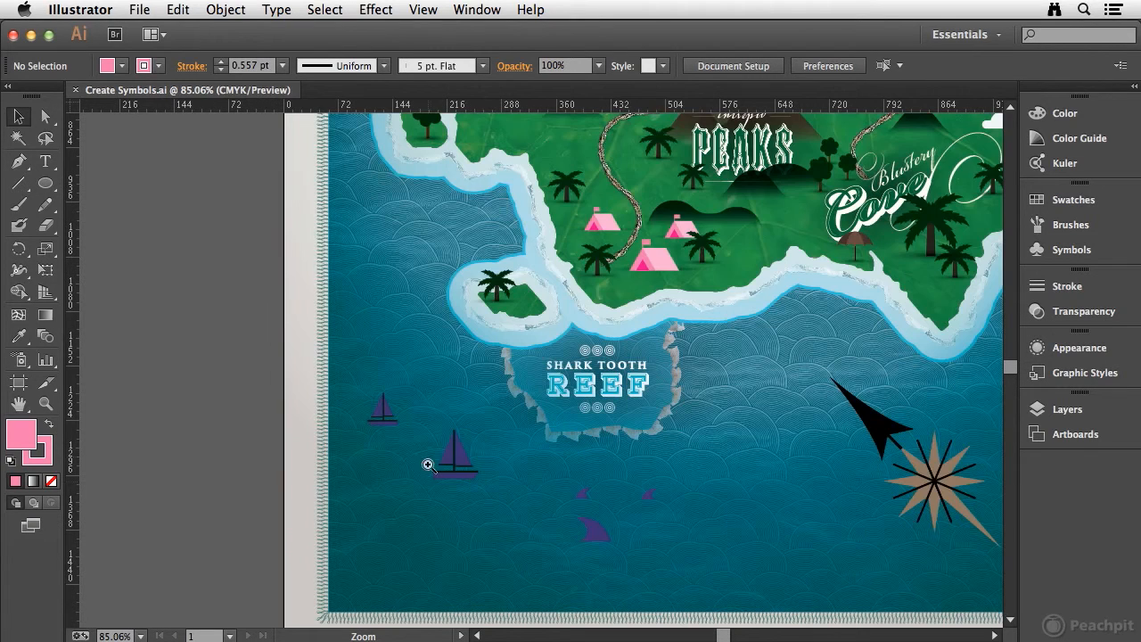
key("space")
left_click_drag(752, 448, 647, 443)
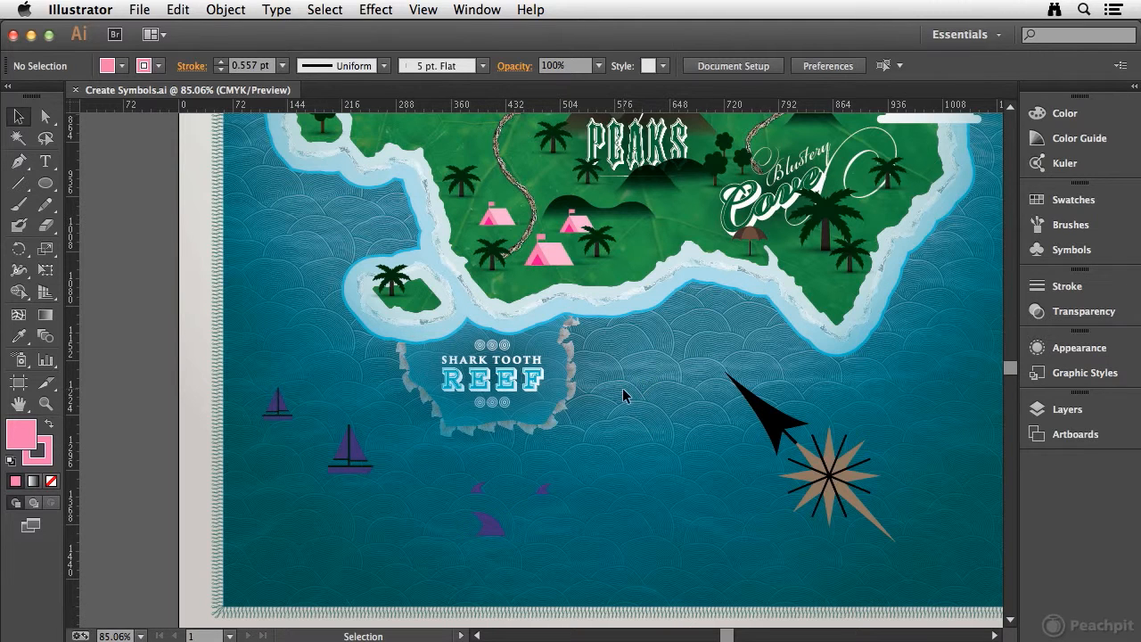
left_click(504, 223)
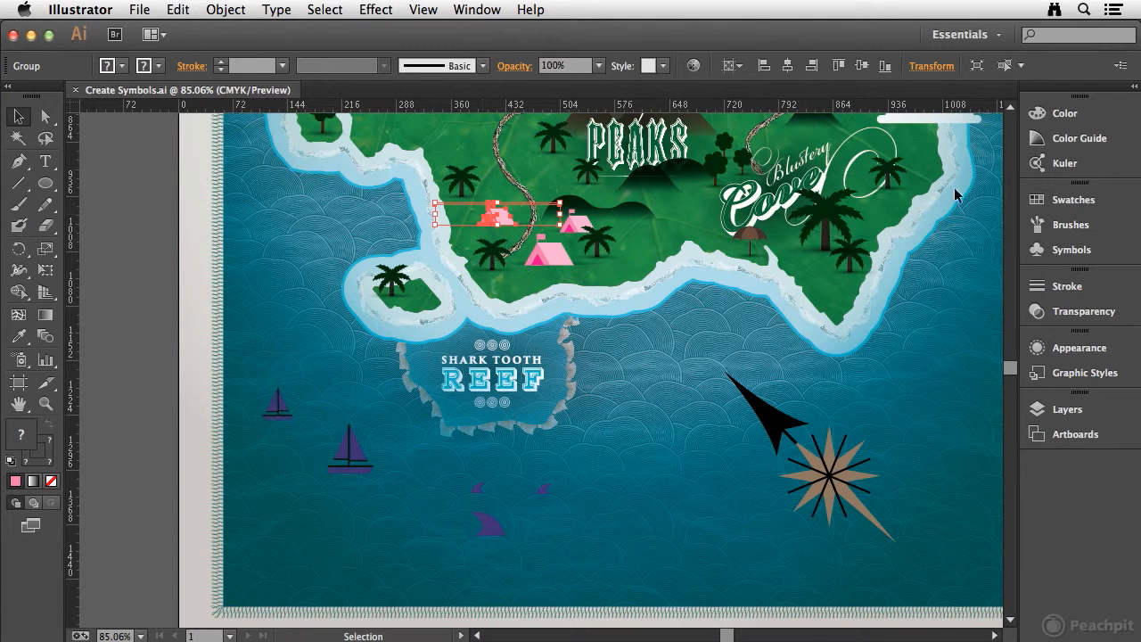
left_click(1071, 250)
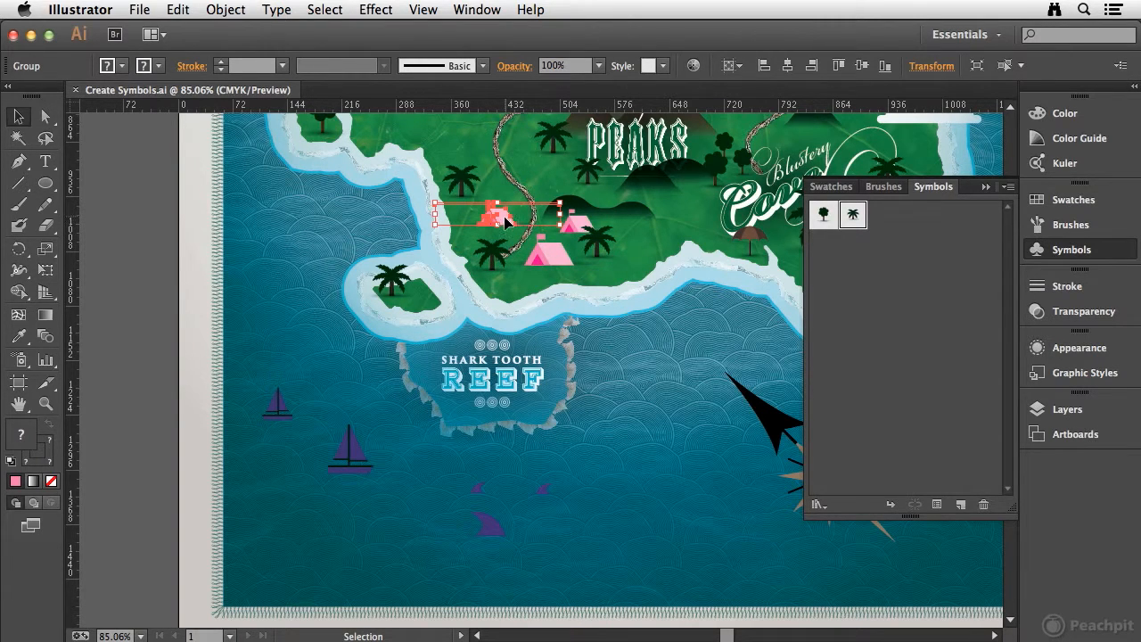
left_click_drag(504, 220, 910, 236)
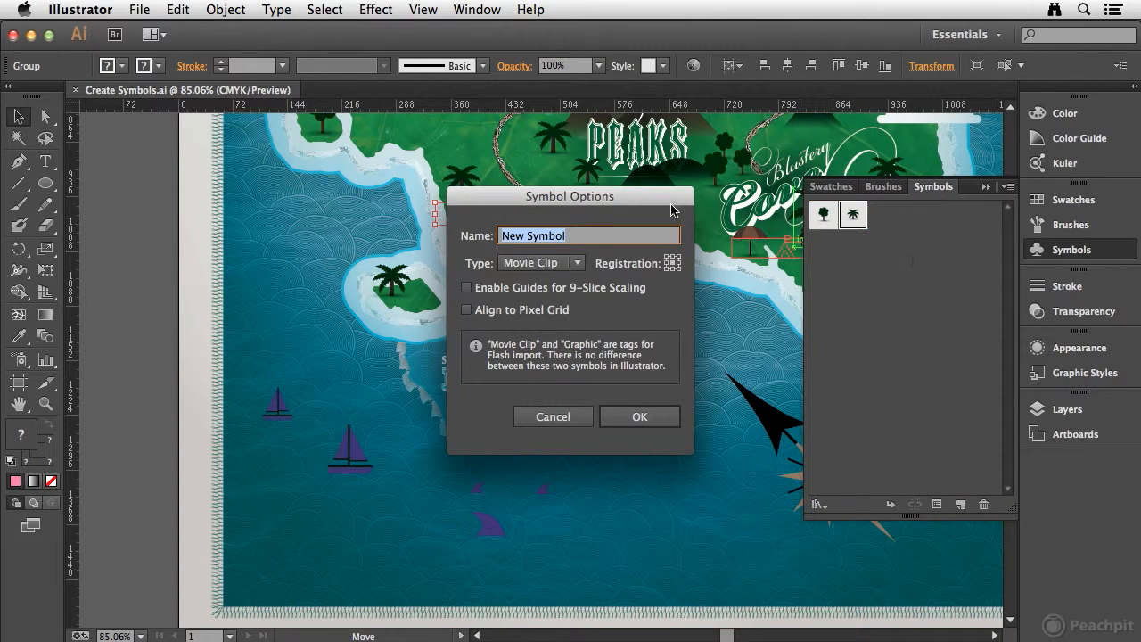
Step: Name the new symbol Tent and create it with the Movie Clip type
left_click_drag(625, 195, 565, 175)
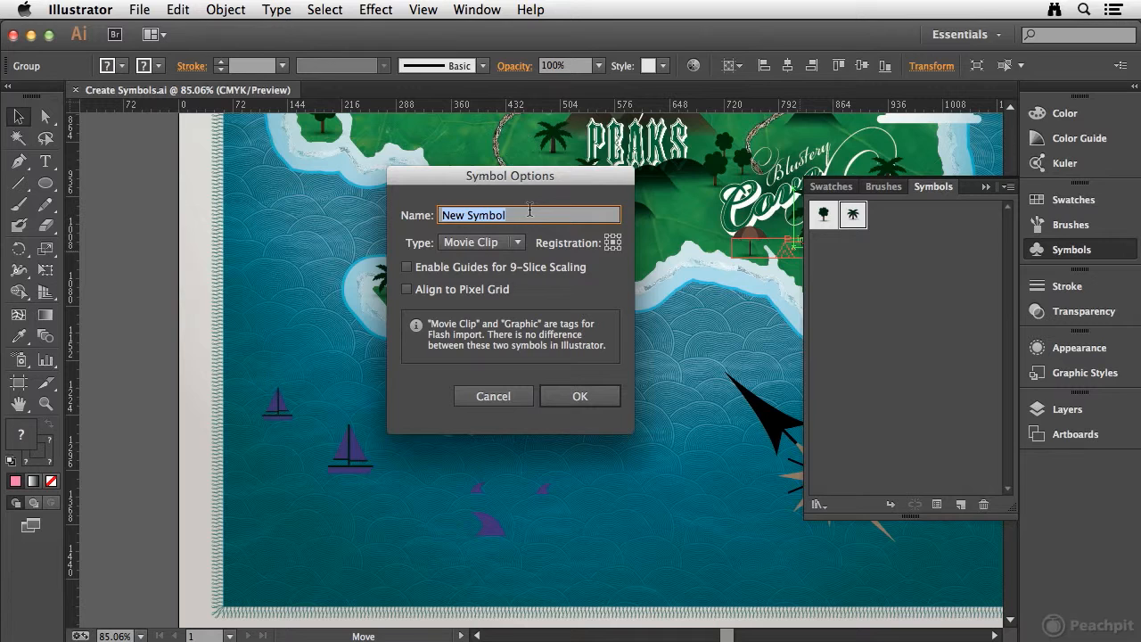
type("Tent")
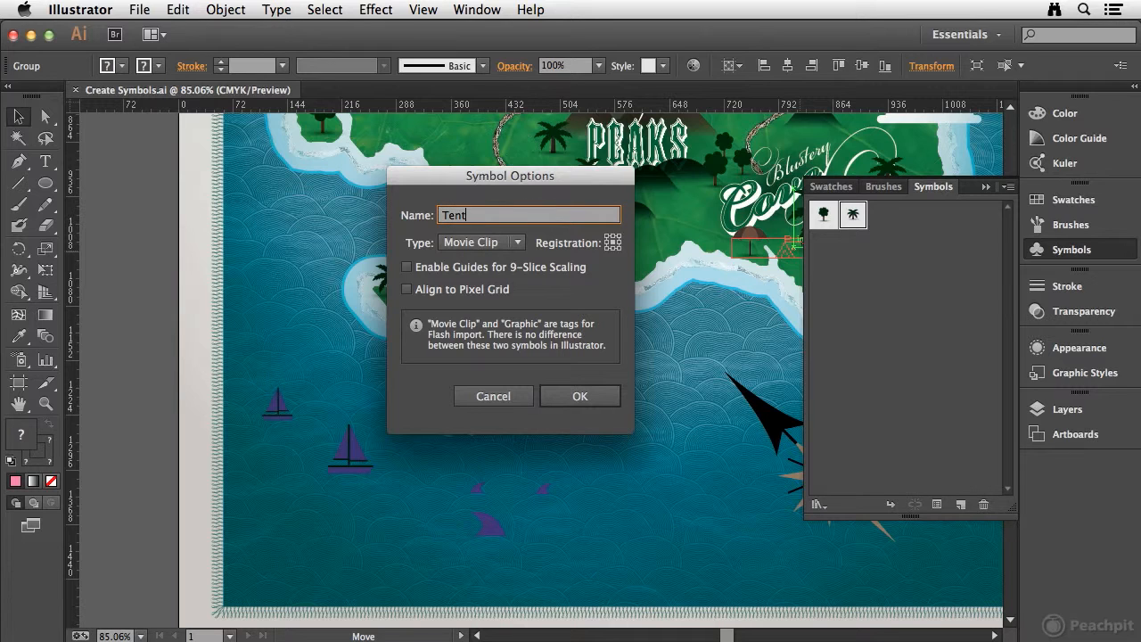
left_click(518, 247)
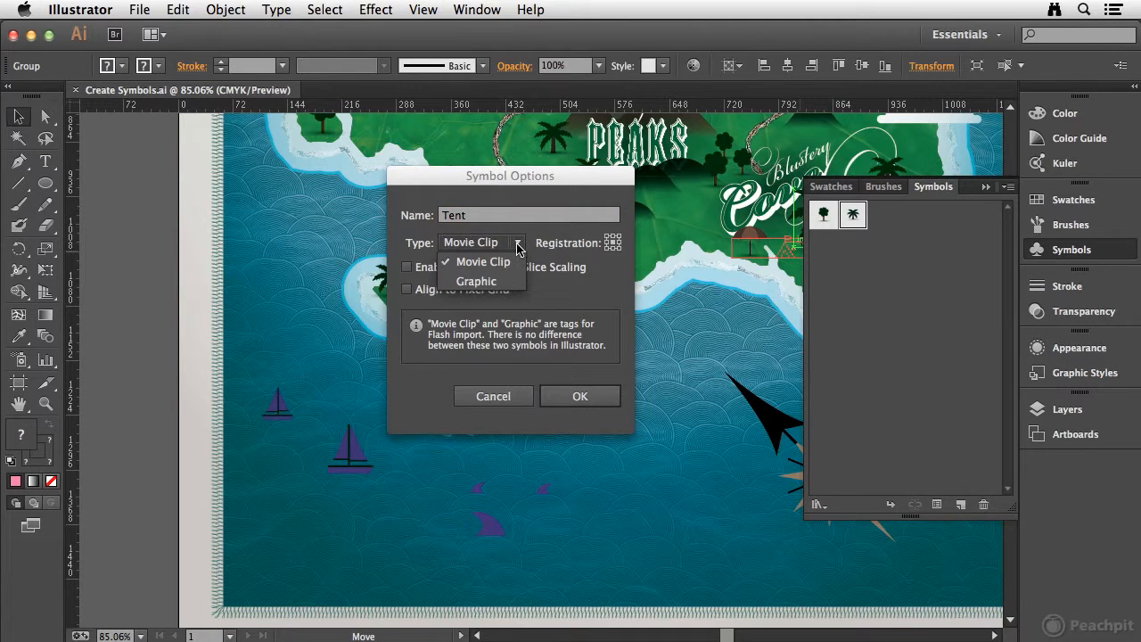
left_click(515, 246)
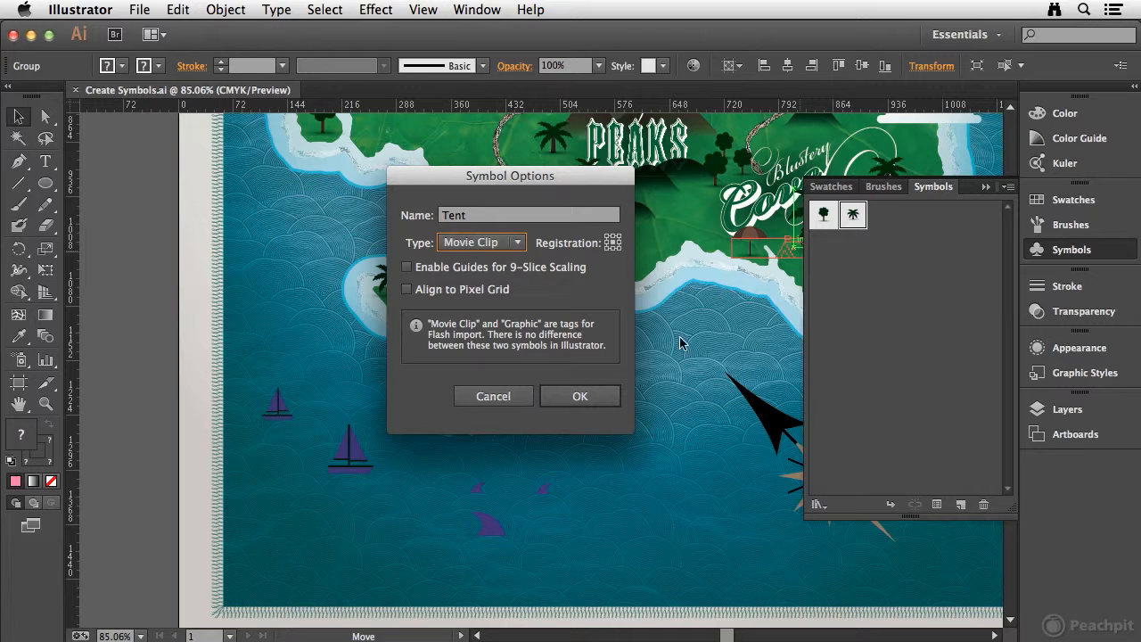
left_click(565, 398)
left_click(564, 398)
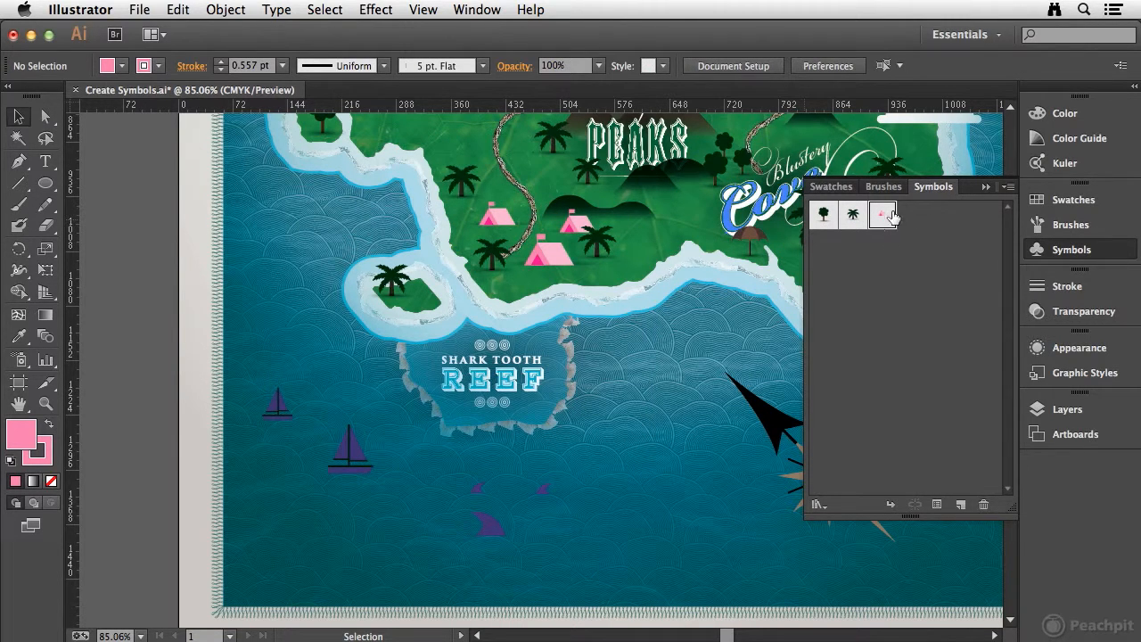
Step: Select the Tent symbol instance at the leftmost tent's position and examine it up close
left_click_drag(881, 223, 501, 223)
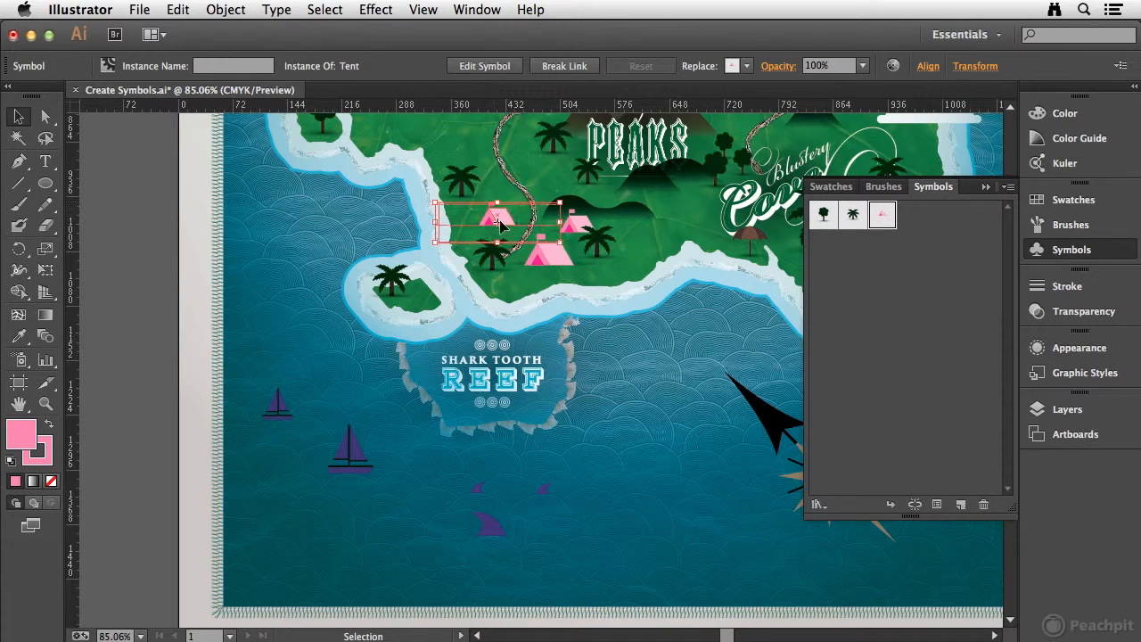
key("ctrl+space")
left_click_drag(403, 169, 371, 271)
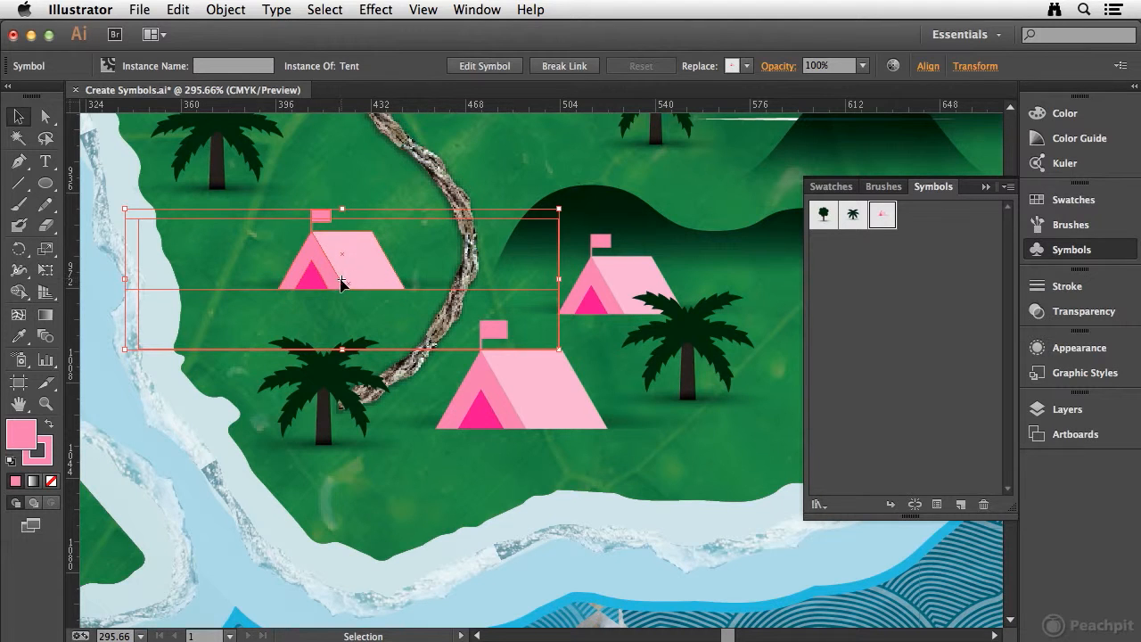
Step: Place a second Tent symbol instance over the tent below the dark hill, scaled and aligned to match the original
left_click(619, 268)
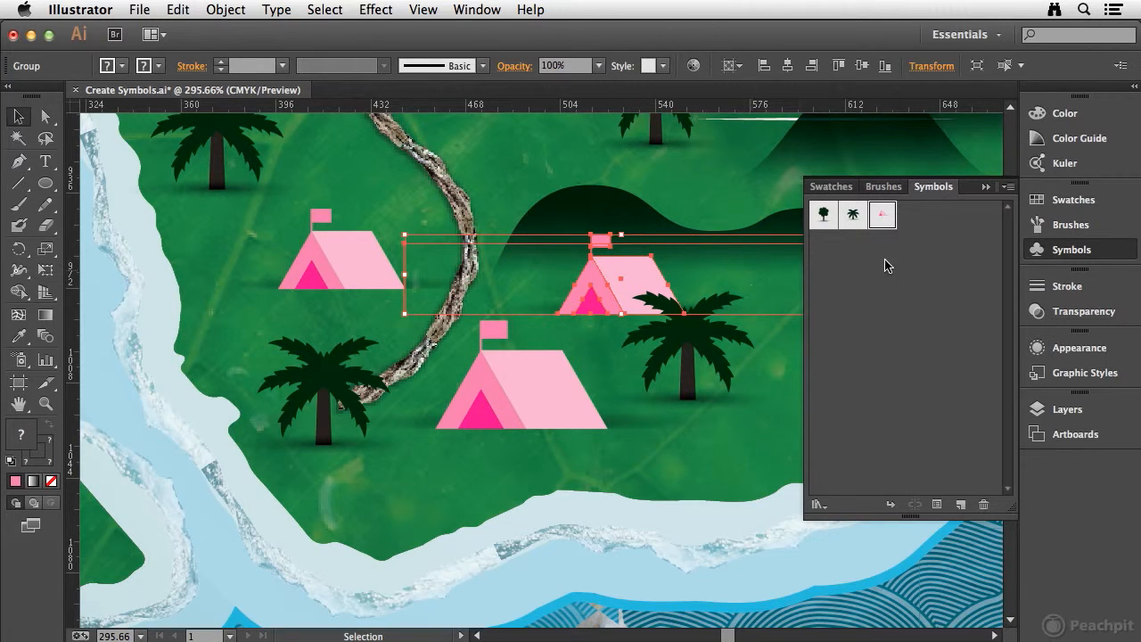
left_click_drag(881, 218, 594, 191)
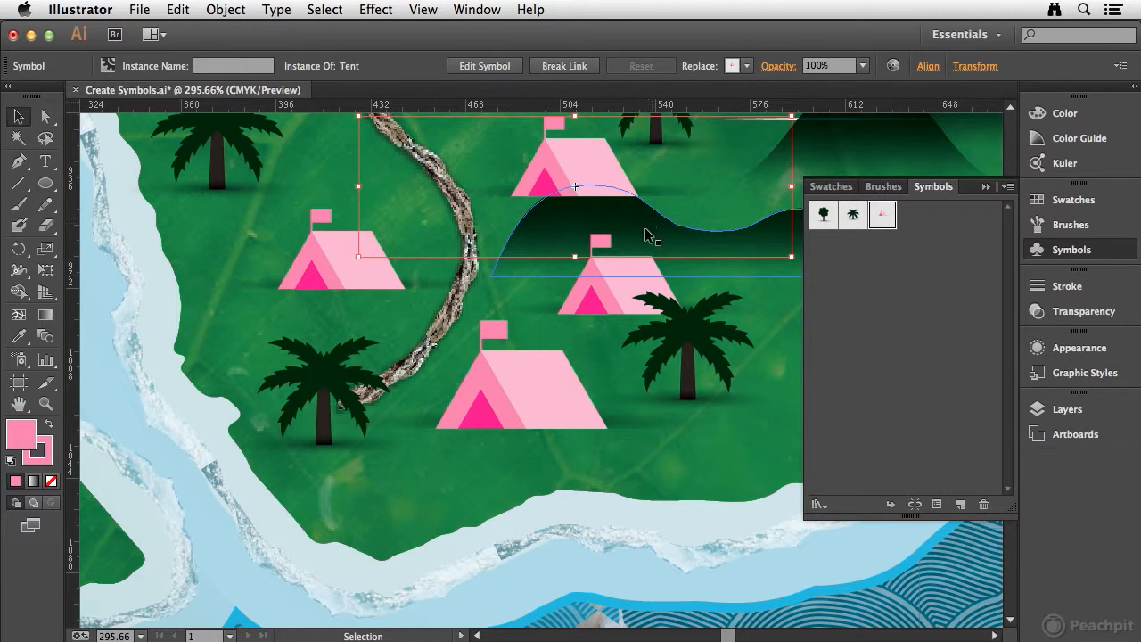
left_click_drag(790, 250, 726, 247)
left_click_drag(587, 186, 648, 297)
key("space")
left_click_drag(719, 295, 593, 281)
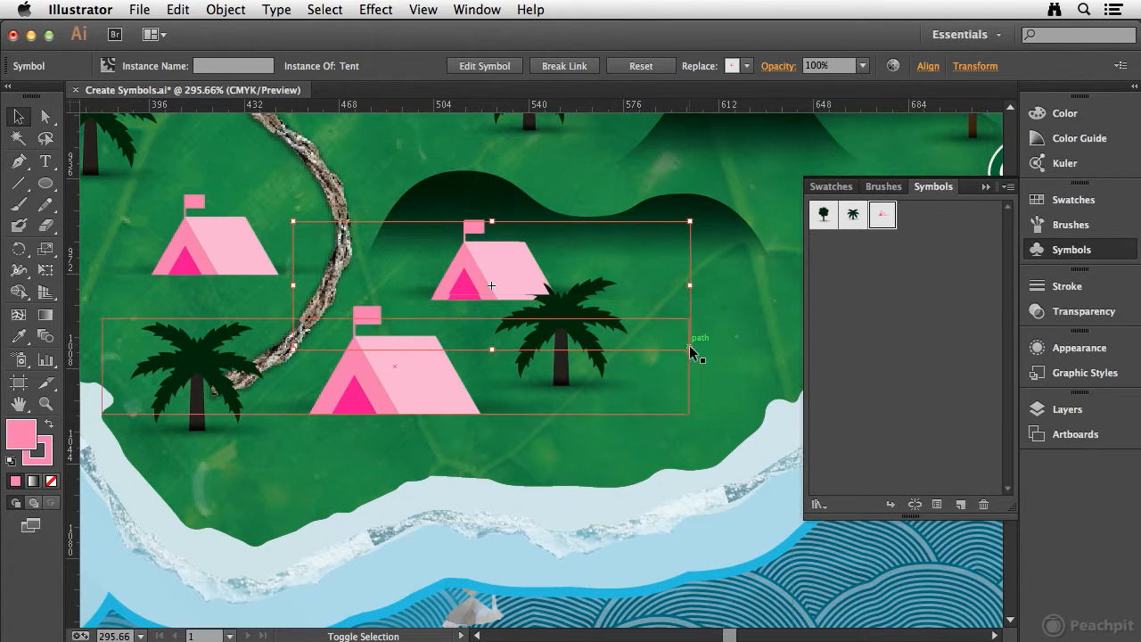
mouse_move(693, 352)
left_mouse_down()
mouse_move(712, 368)
mouse_move(704, 360)
left_mouse_up()
mouse_move(525, 264)
left_mouse_down()
mouse_move(510, 264)
mouse_move(540, 276)
mouse_move(523, 284)
left_mouse_up()
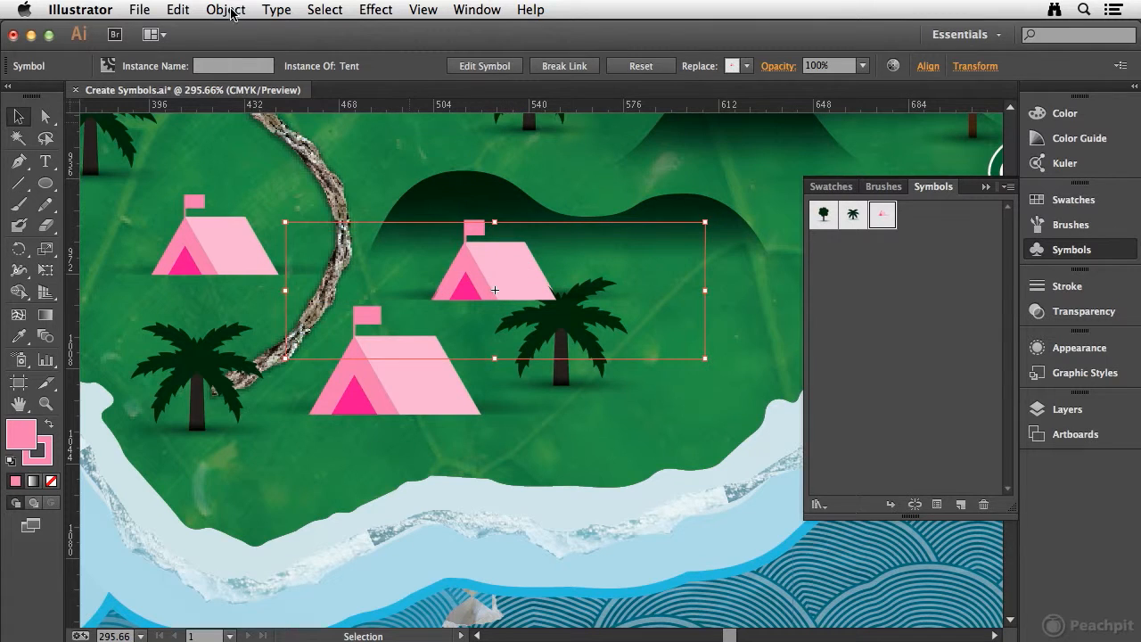
Step: Hide the second Tent instance and delete the original tent artwork beneath it
left_click(228, 11)
mouse_move(264, 146)
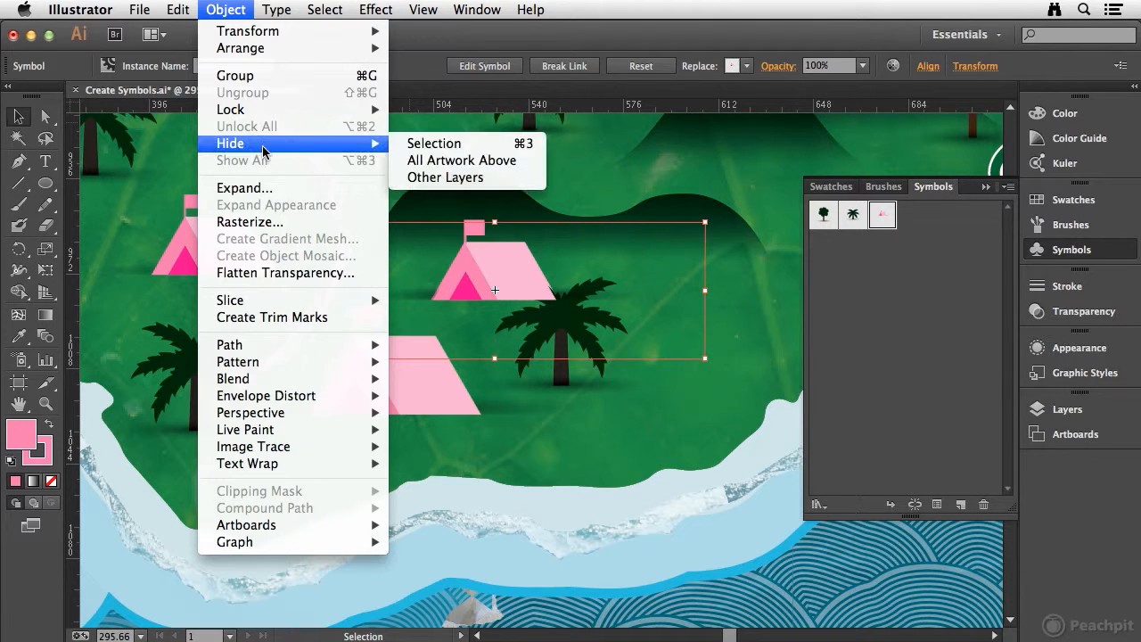
left_click(482, 145)
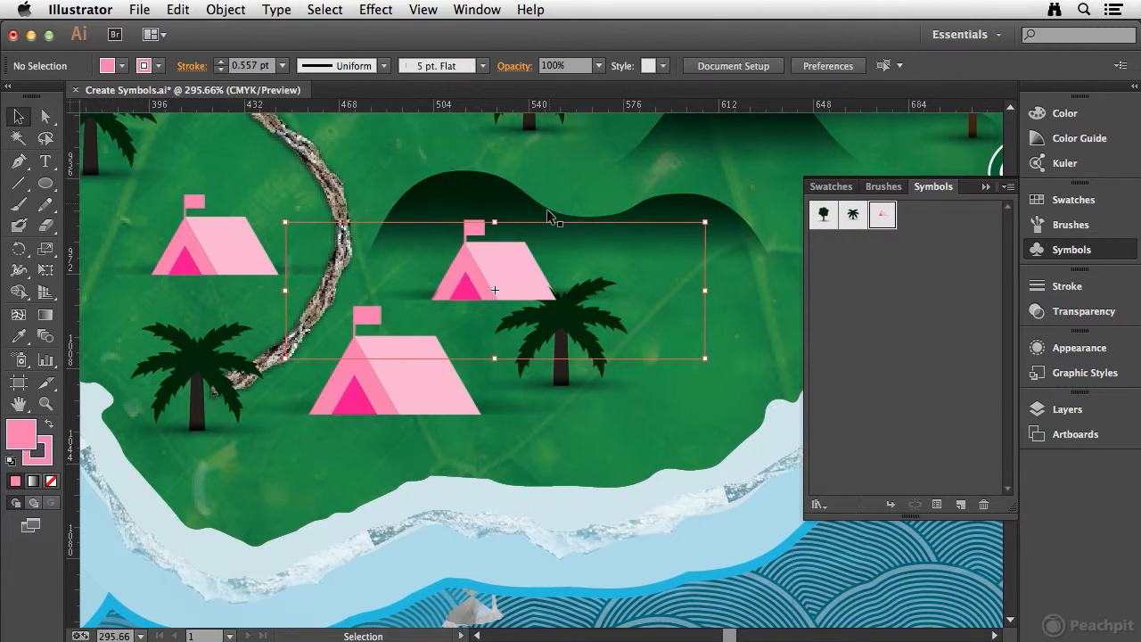
left_click(515, 278)
key("Delete")
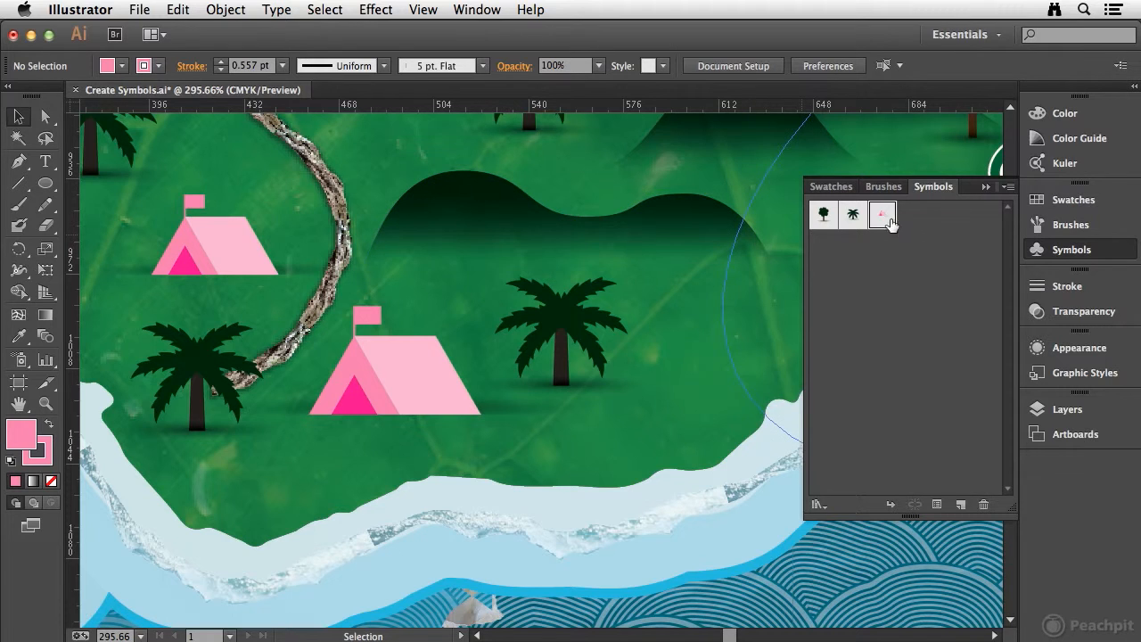
Step: Place a third Tent symbol instance over the large front tent and enlarge it
left_click_drag(628, 298, 493, 299)
left_click_drag(685, 387, 758, 409)
left_click_drag(539, 319, 431, 395)
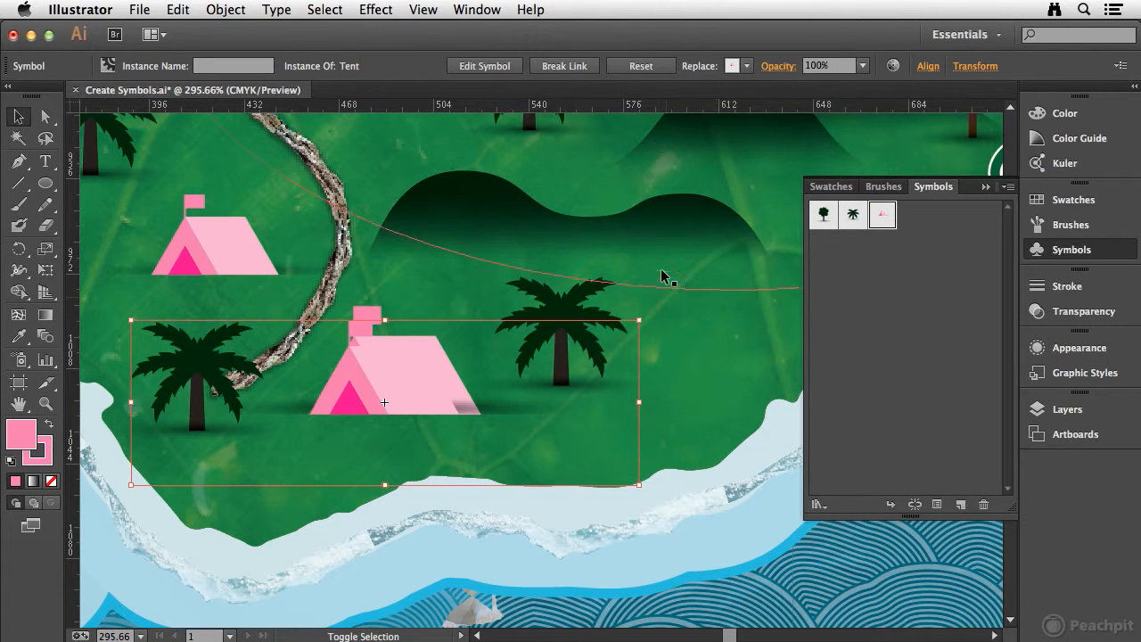
left_click_drag(639, 325, 654, 304)
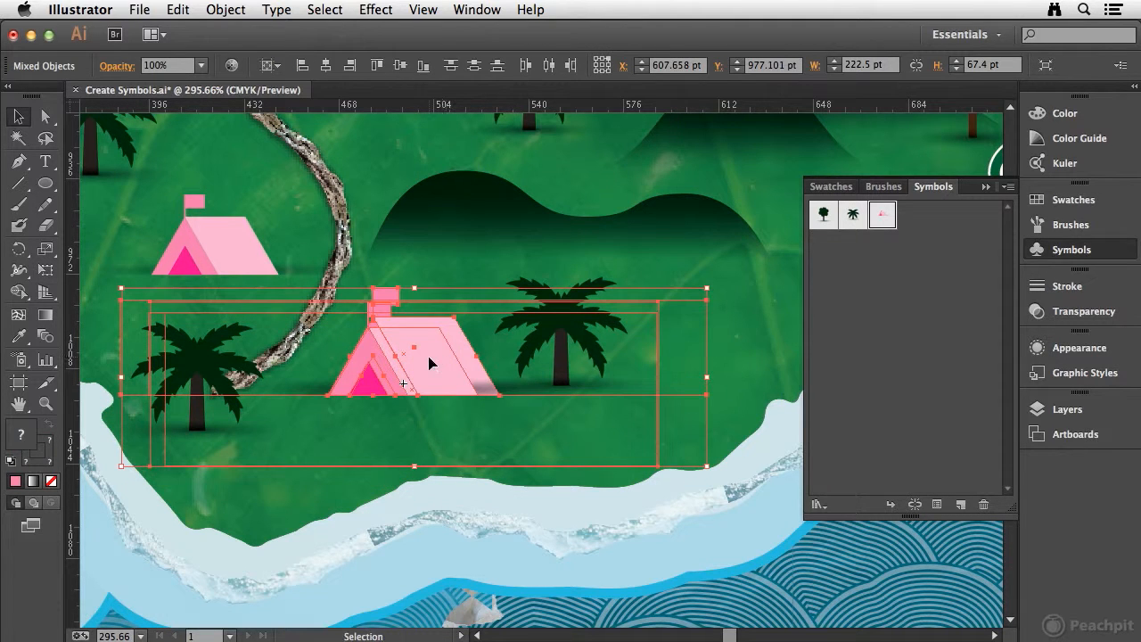
key("super+z")
left_click(721, 421)
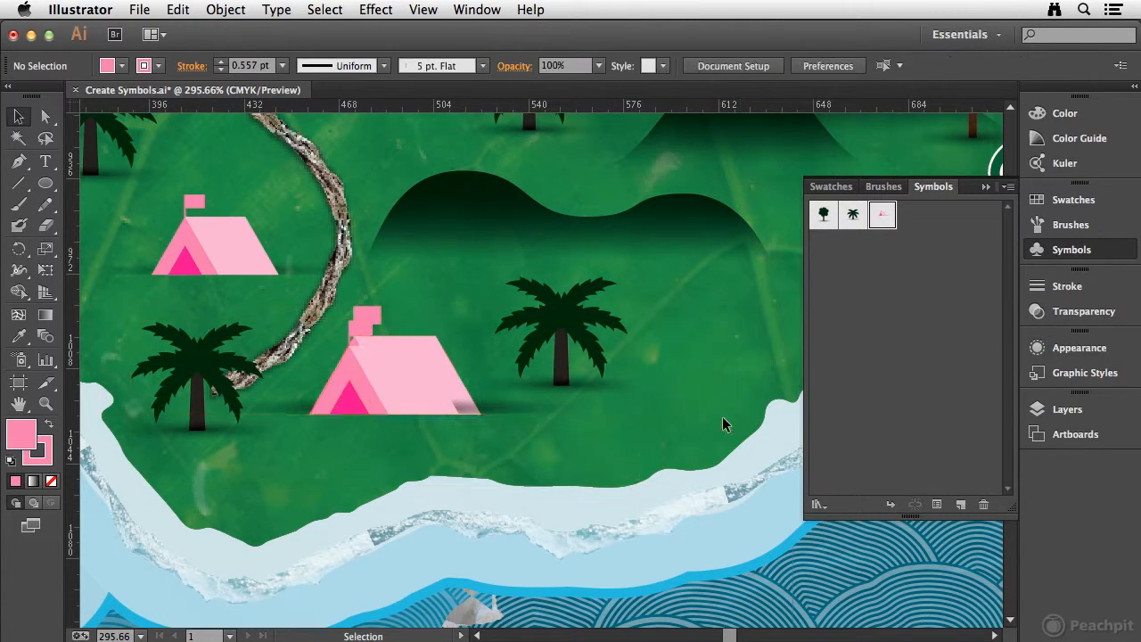
Step: Scale and reposition the third Tent instance to match the large original tent
left_click(416, 389)
left_click_drag(638, 319, 689, 304)
mouse_move(422, 359)
left_mouse_down()
mouse_move(407, 377)
mouse_move(404, 366)
left_mouse_up()
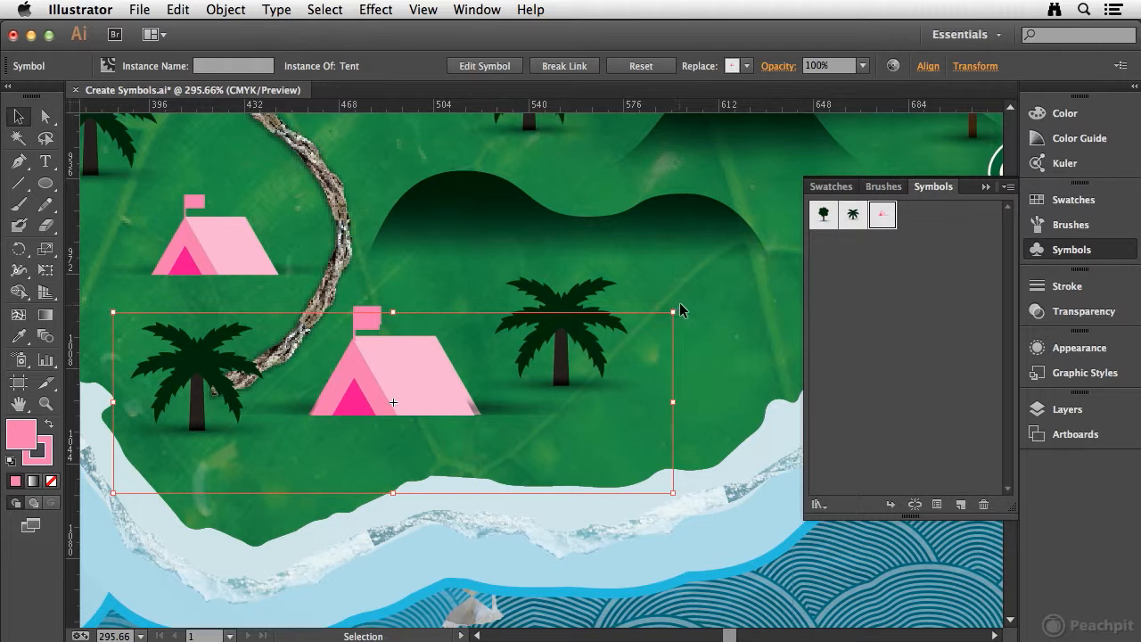
left_click_drag(674, 314, 690, 306)
mouse_move(431, 382)
left_mouse_down()
mouse_move(463, 370)
mouse_move(419, 386)
left_mouse_up()
Step: Hide the third instance to delete the original large tent, and show all hidden Tent instances again
key("Delete")
left_click(401, 357)
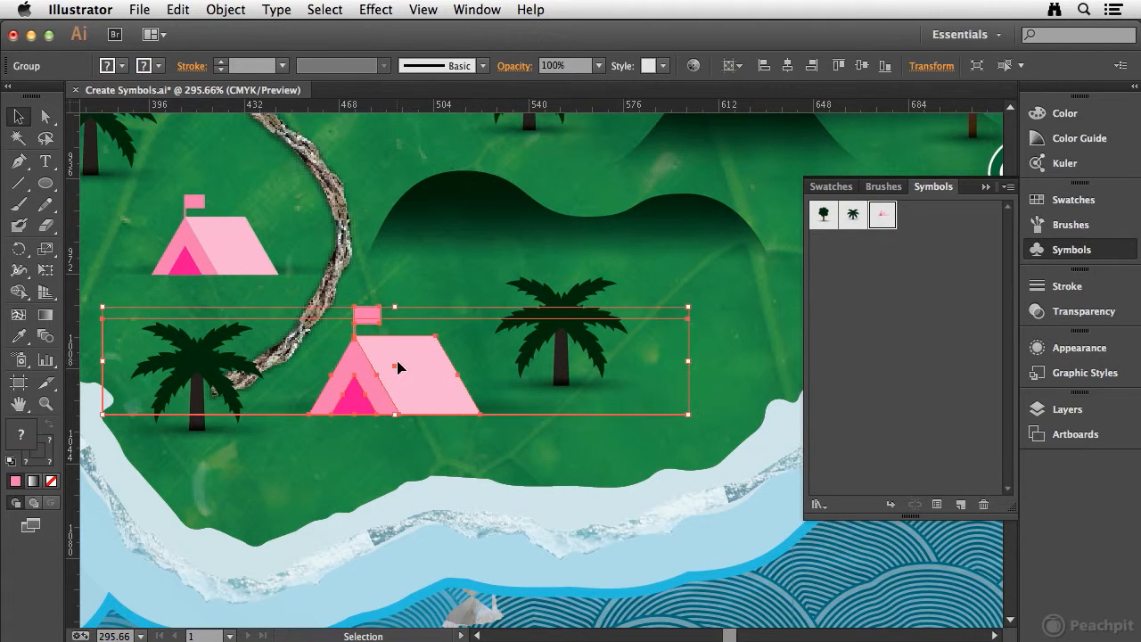
key("Delete")
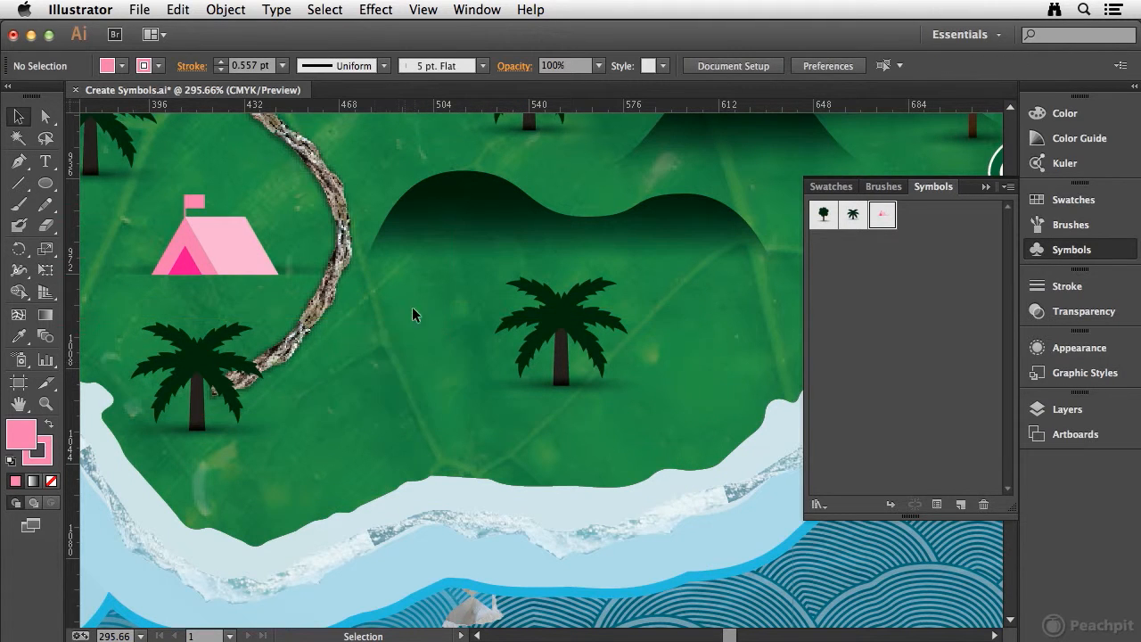
left_click(236, 12)
left_click(236, 161)
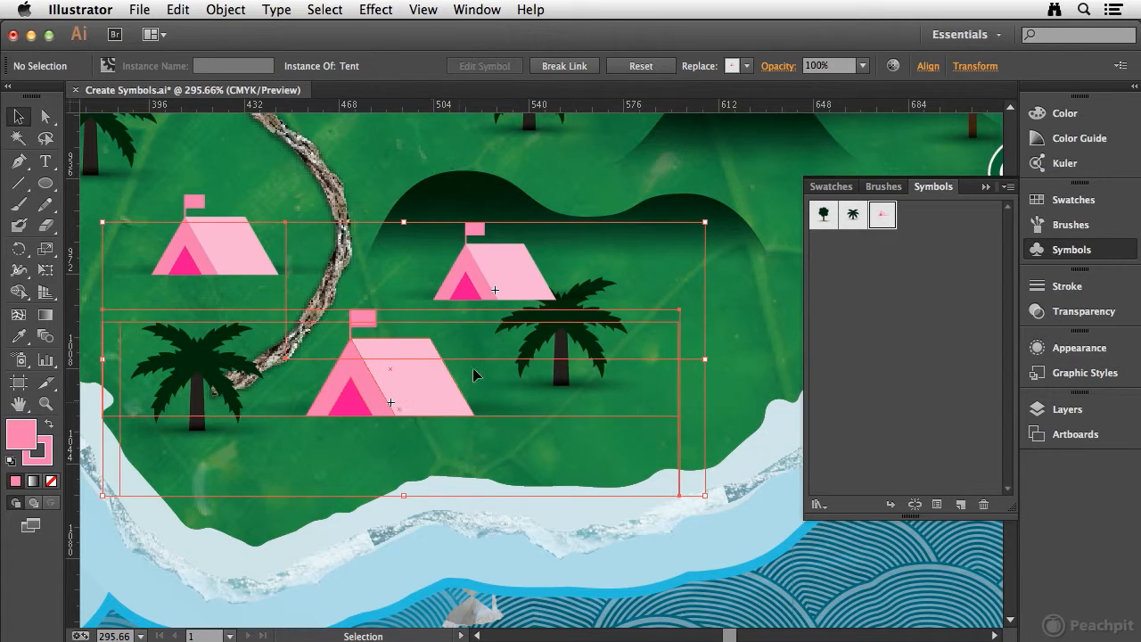
Step: Create a symbol named Sailboat from the larger purple sailboat, using the Movie Clip type
key("space")
left_click_drag(411, 367, 594, 250)
left_click_drag(511, 357, 758, 201)
left_click_drag(526, 335, 691, 255)
left_click_drag(422, 371, 557, 305)
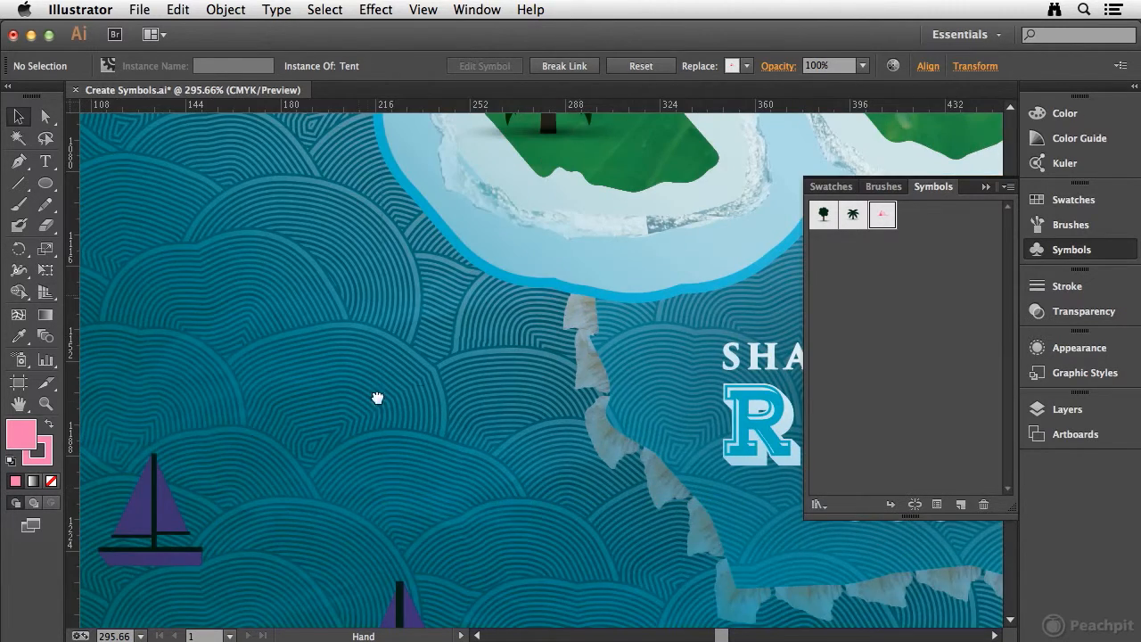
left_click_drag(360, 402, 579, 258)
left_click_drag(473, 346, 505, 317)
left_click_drag(525, 371, 425, 255)
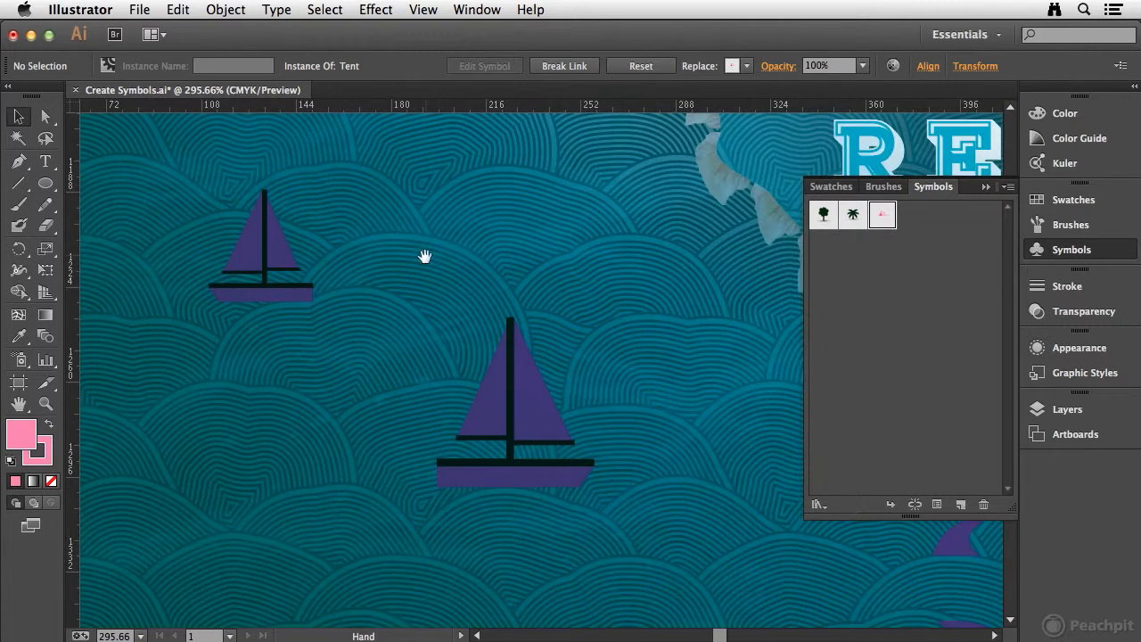
left_click(528, 405)
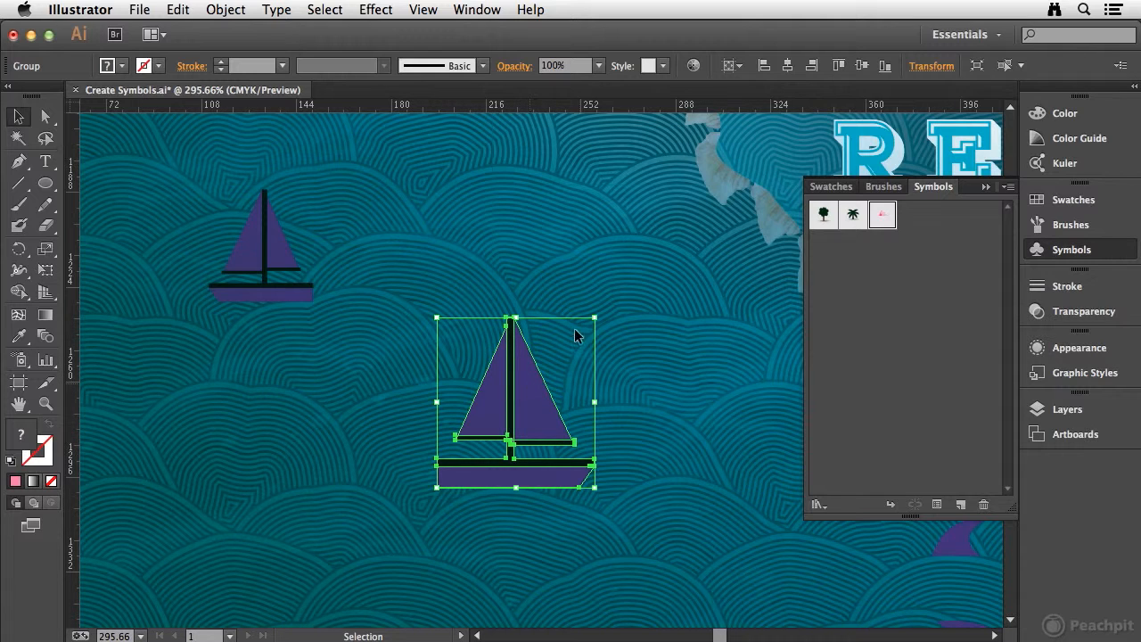
left_click_drag(521, 403, 947, 311)
type("Sailboat")
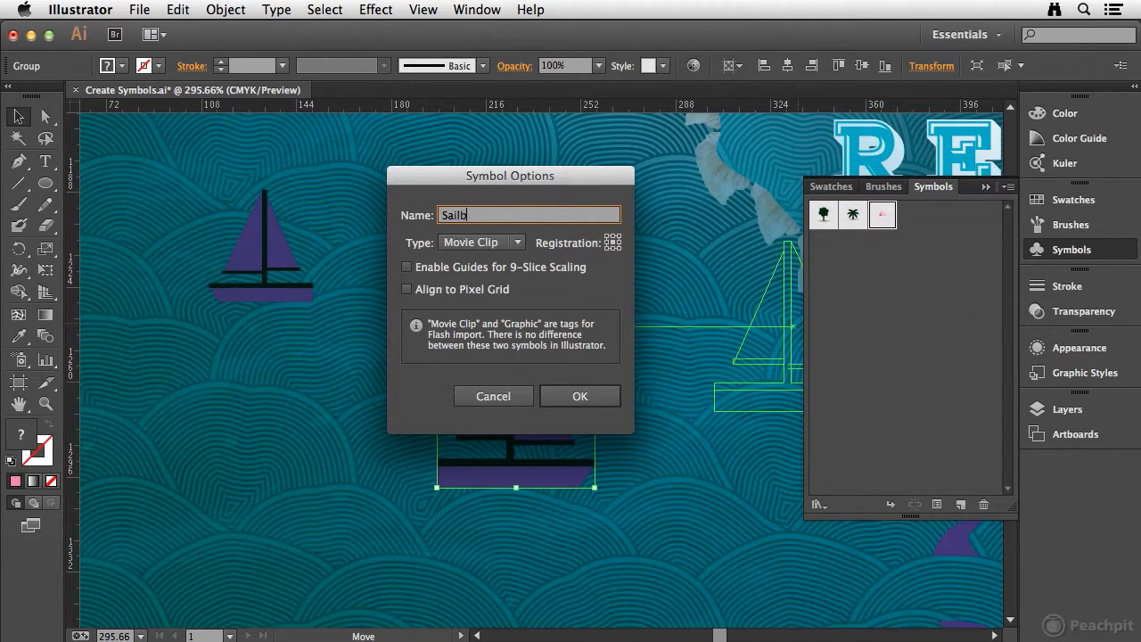
left_click(595, 396)
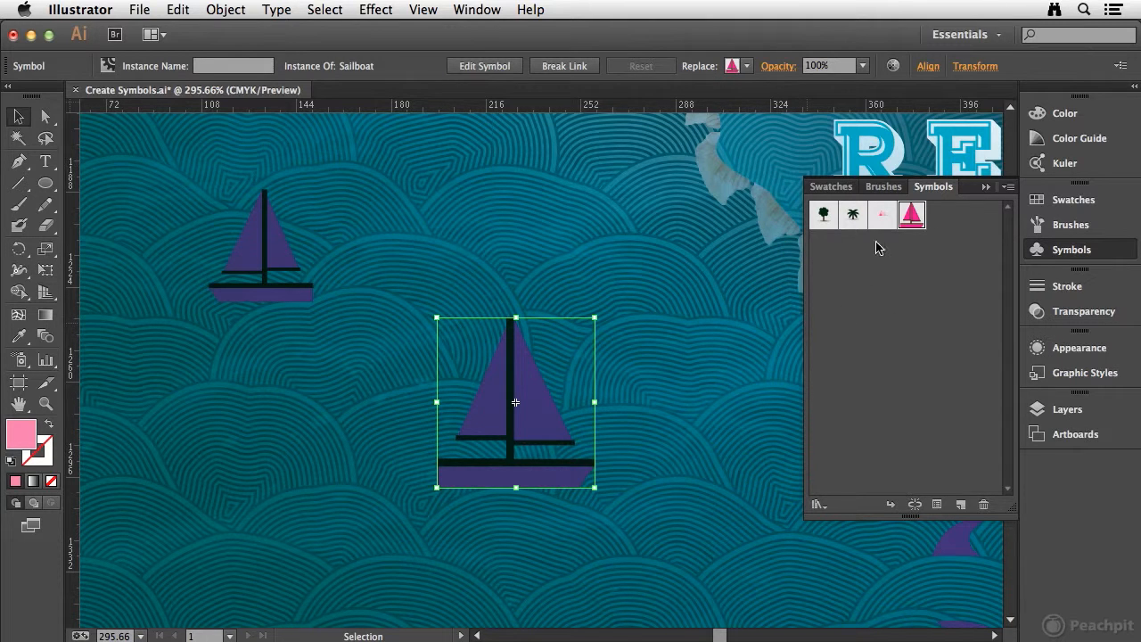
Step: Replace the smaller sailboat with a scaled-down Sailboat symbol instance, deleting the original artwork
left_click_drag(426, 229, 408, 214)
left_click_drag(488, 130, 437, 165)
left_click(270, 250)
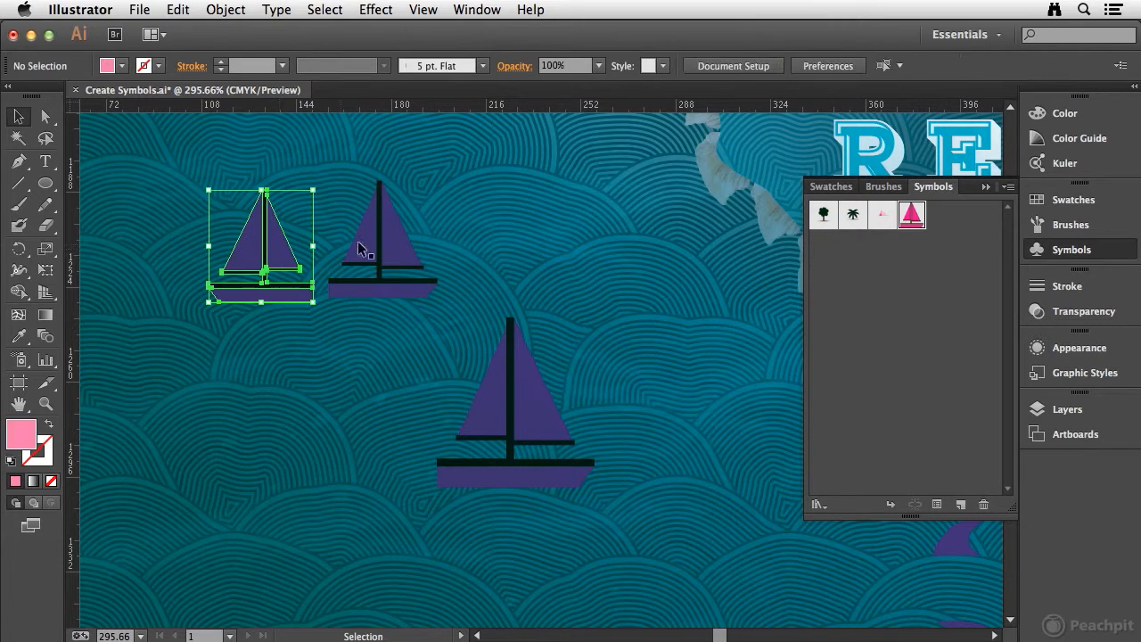
key("Delete")
left_click_drag(404, 256, 292, 270)
Step: Create a symbol named Shark Fin from the small purple fin below the reef, using the Movie Clip type
key("space")
left_click_drag(606, 390, 285, 267)
left_click_drag(535, 313, 431, 283)
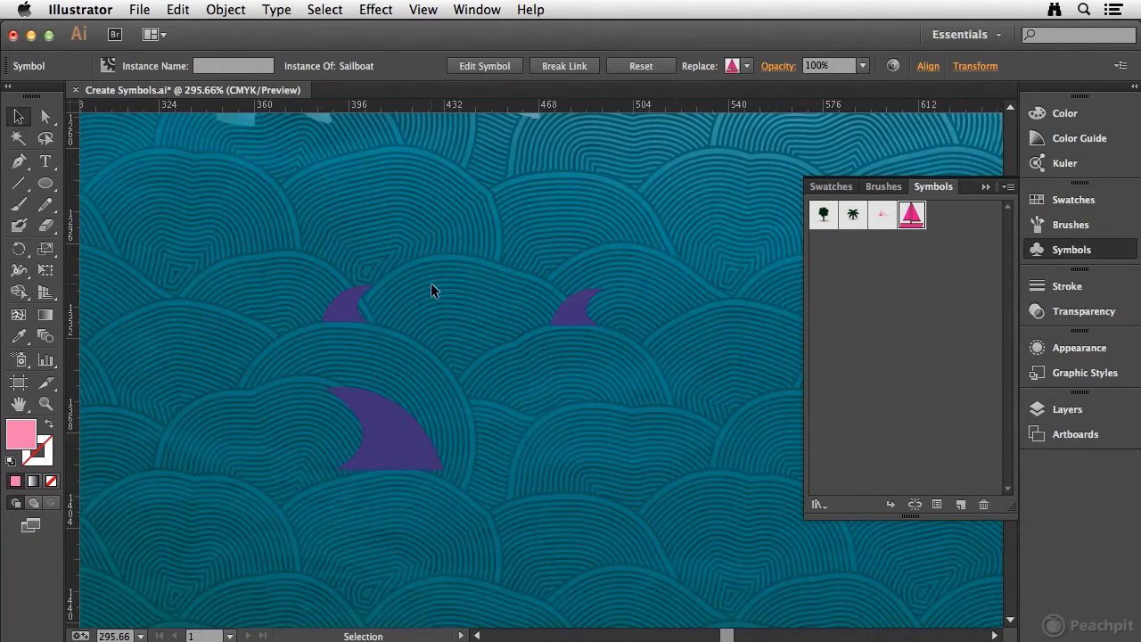
left_click(352, 301)
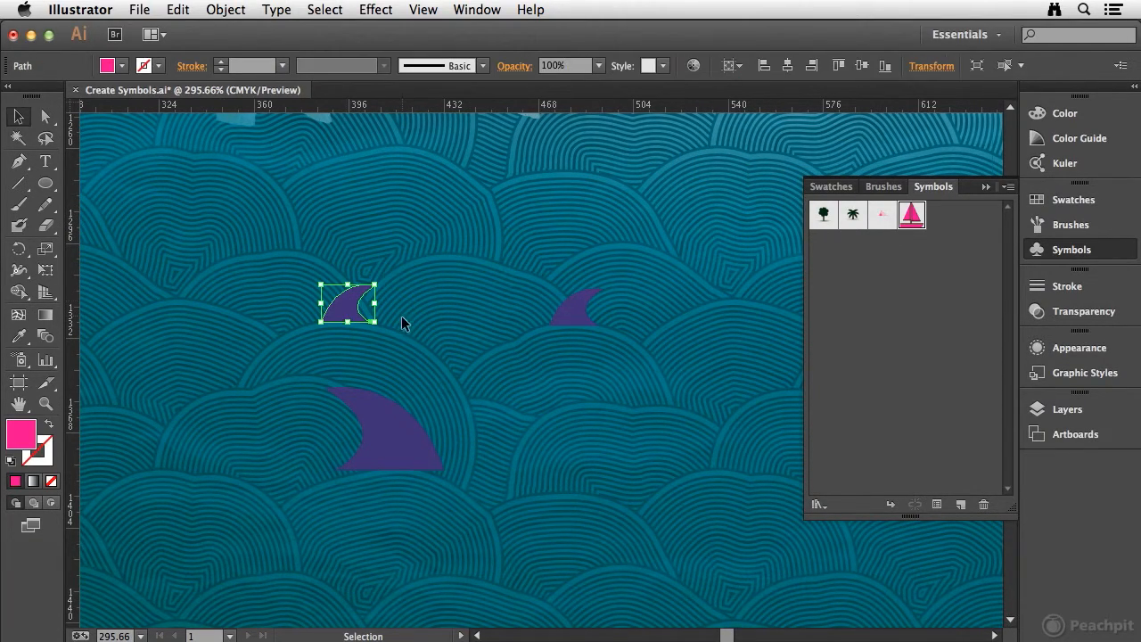
left_click_drag(354, 310, 912, 312)
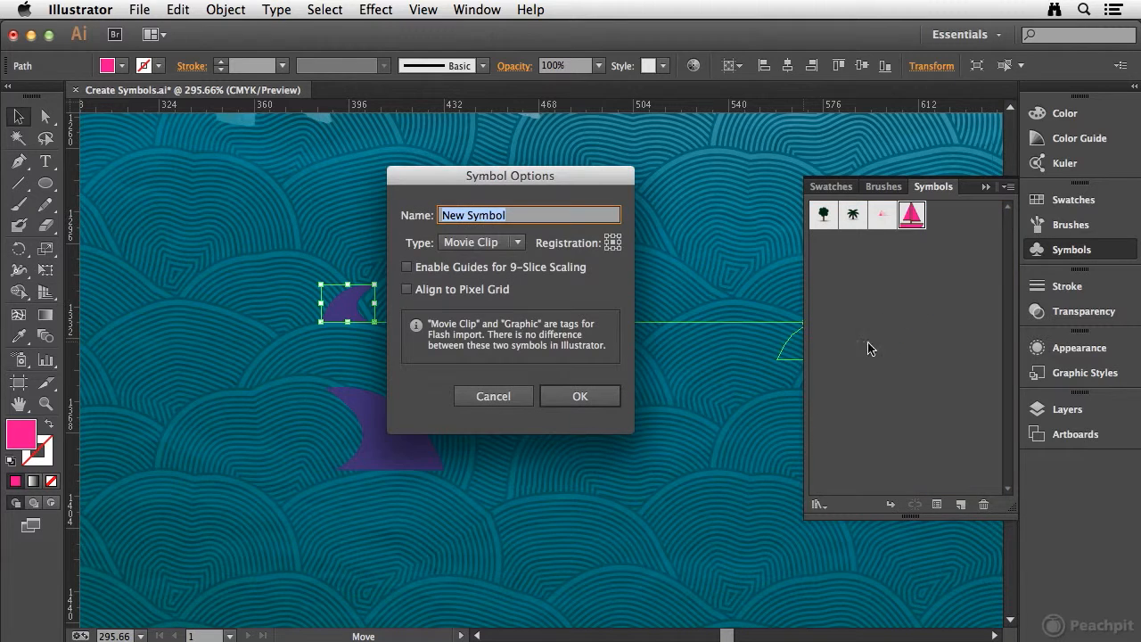
type("Shark Fin")
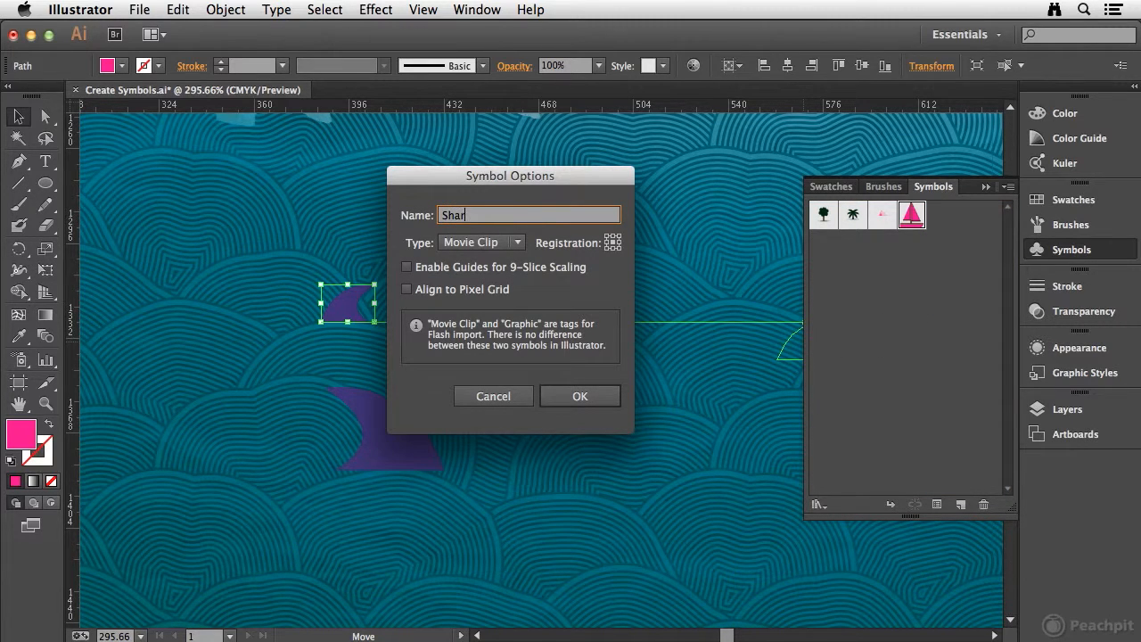
left_click(580, 396)
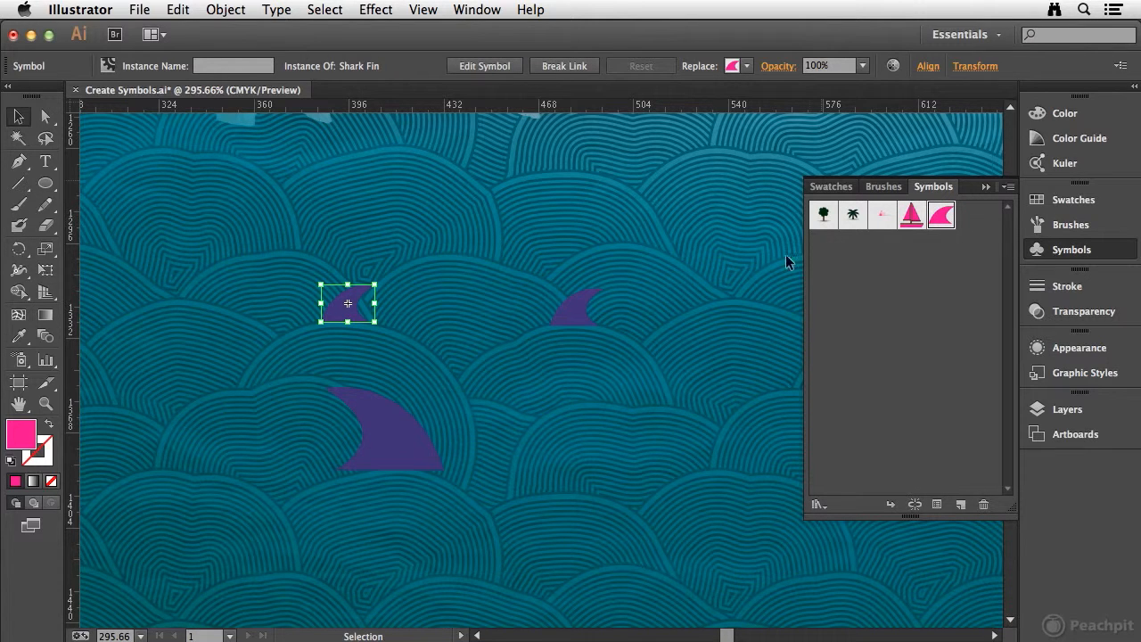
Step: Replace the other small fin with a Shark Fin symbol instance, deleting the original artwork
left_click_drag(948, 221, 546, 309)
left_click(564, 323)
key("Delete")
Step: Add a Shark Fin instance scaled up to match the large original fin, and delete that original
left_click_drag(944, 218, 585, 401)
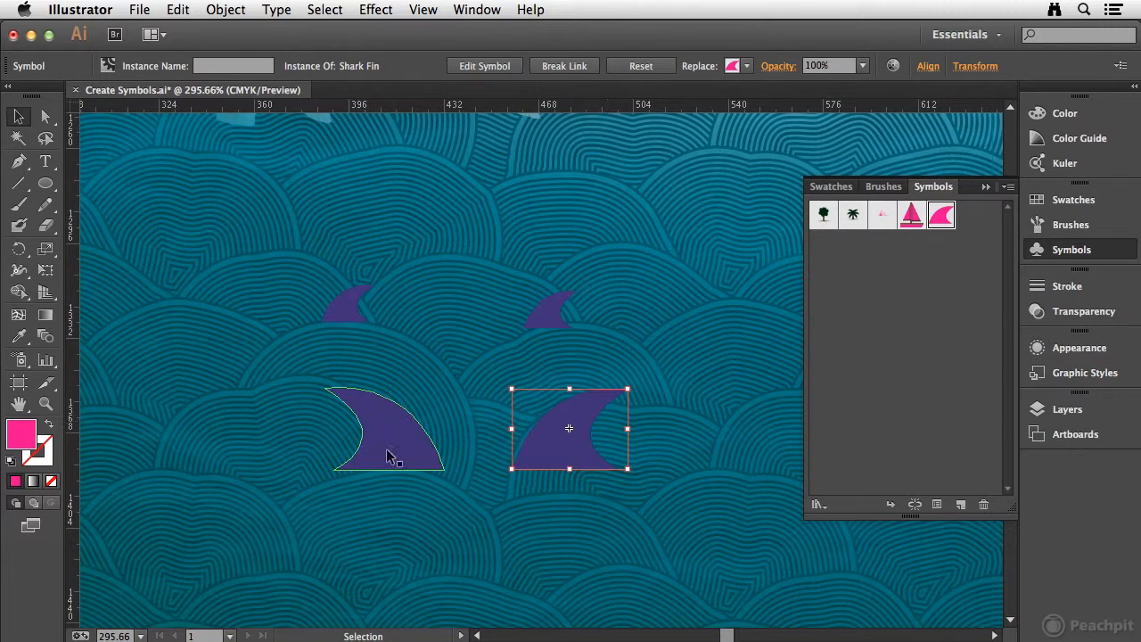
left_click(387, 426)
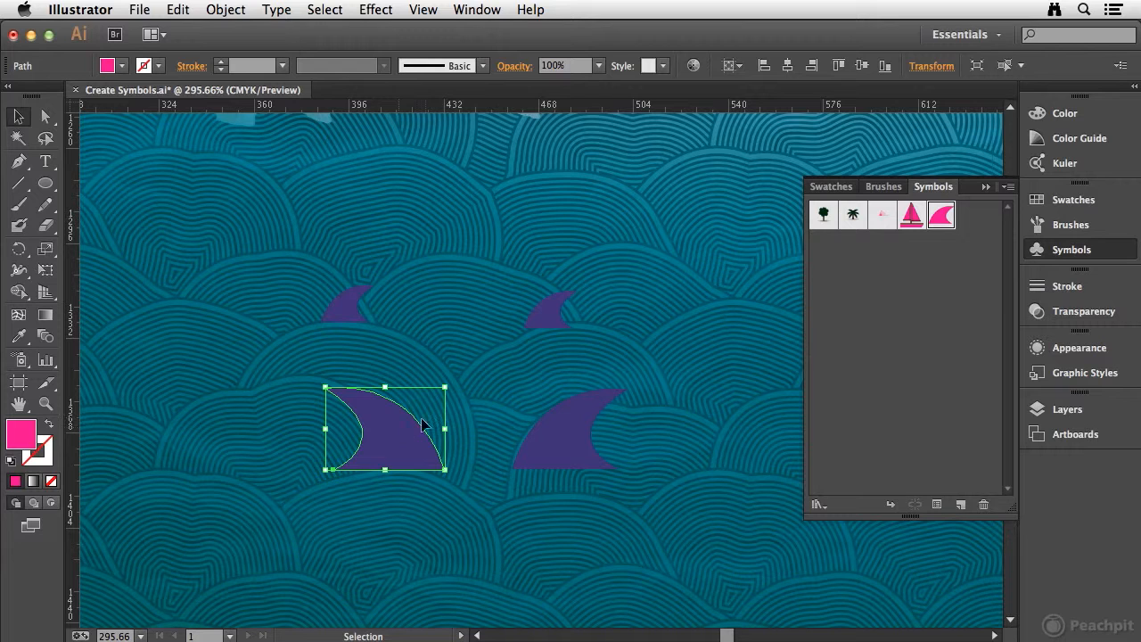
key("Delete")
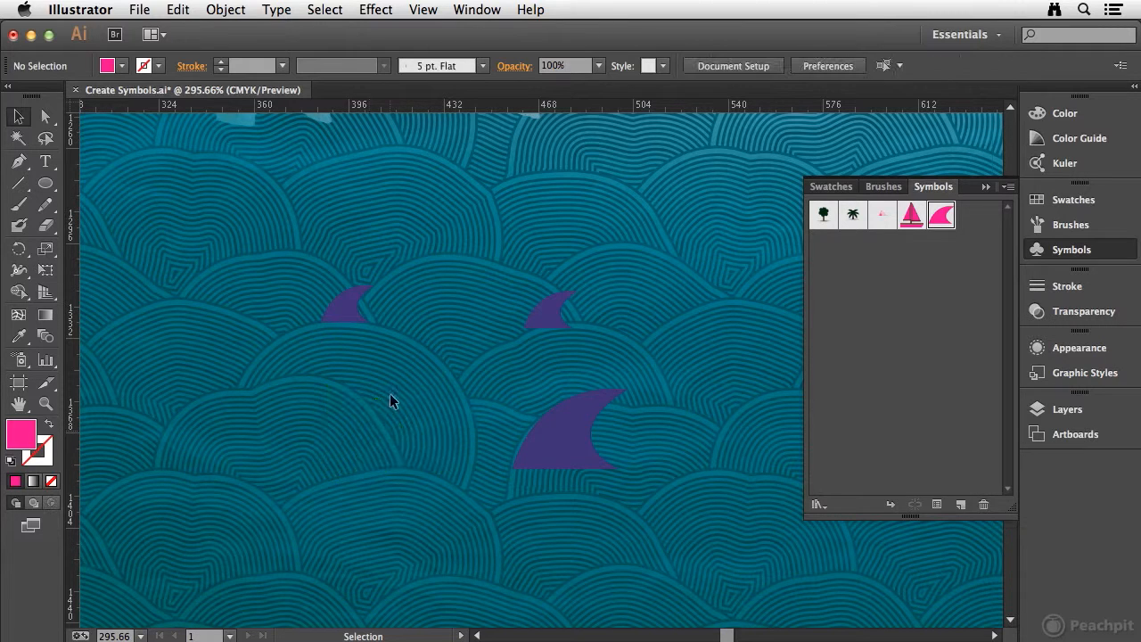
Step: Try reflecting the large Shark Fin instance across the vertical axis with the Reflect command, and undo the reflection
left_click(587, 412)
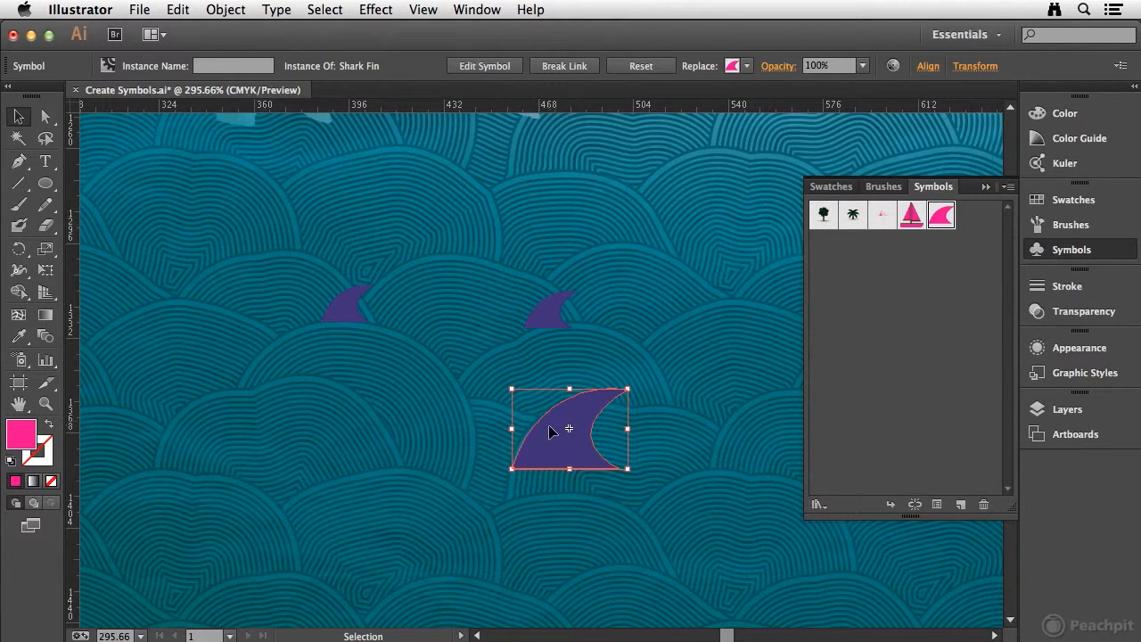
left_click(231, 10)
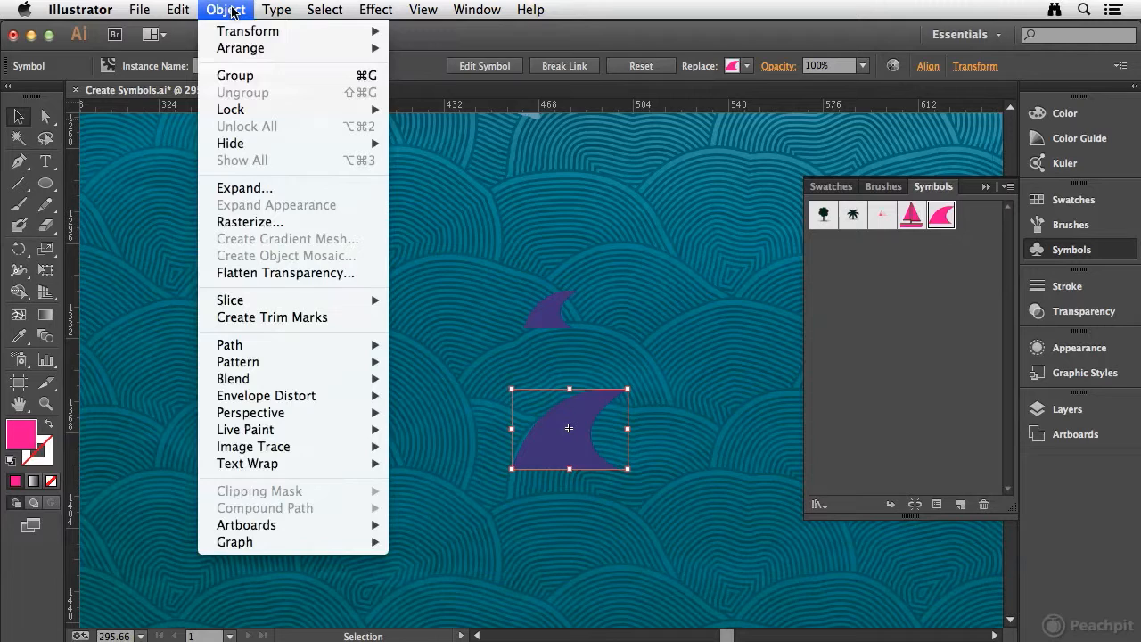
mouse_move(239, 33)
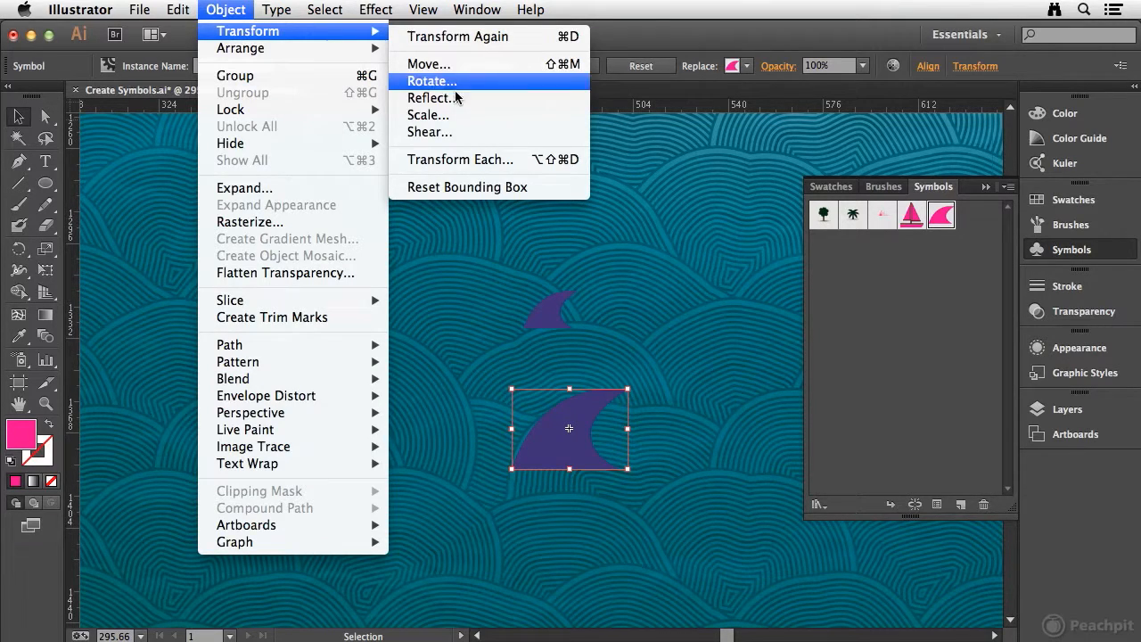
left_click(428, 97)
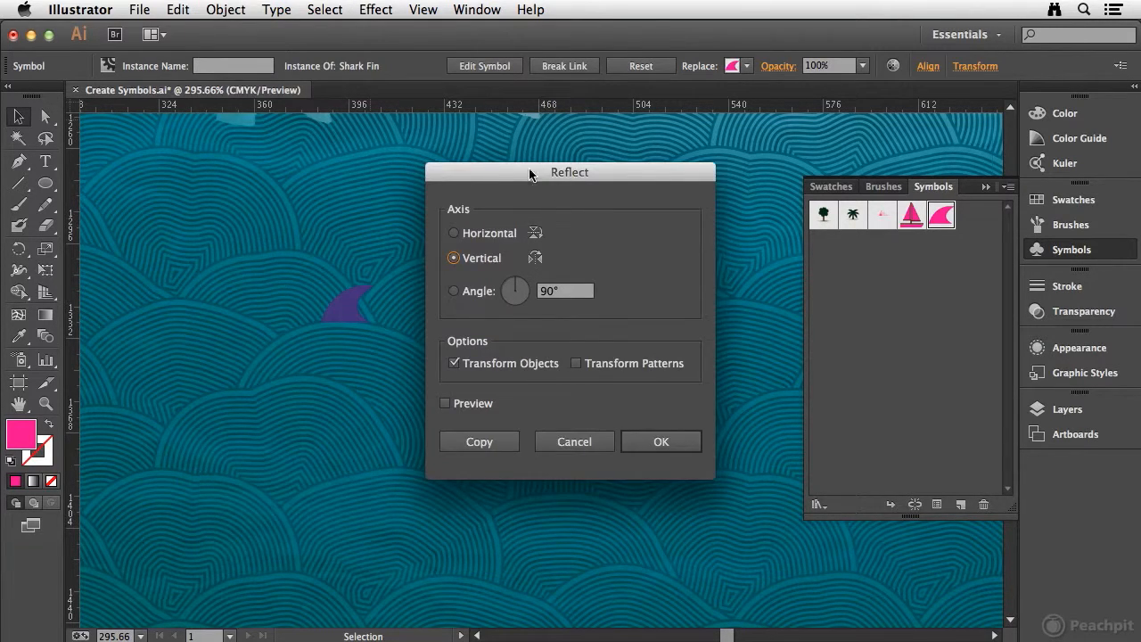
left_click_drag(529, 174, 764, 186)
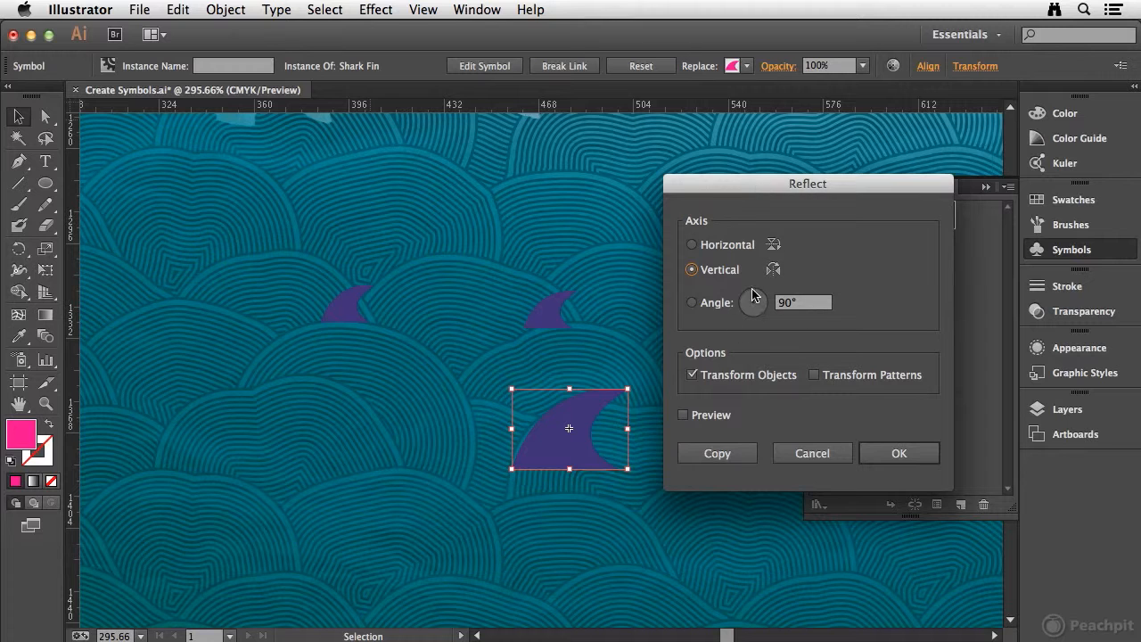
left_click(896, 454)
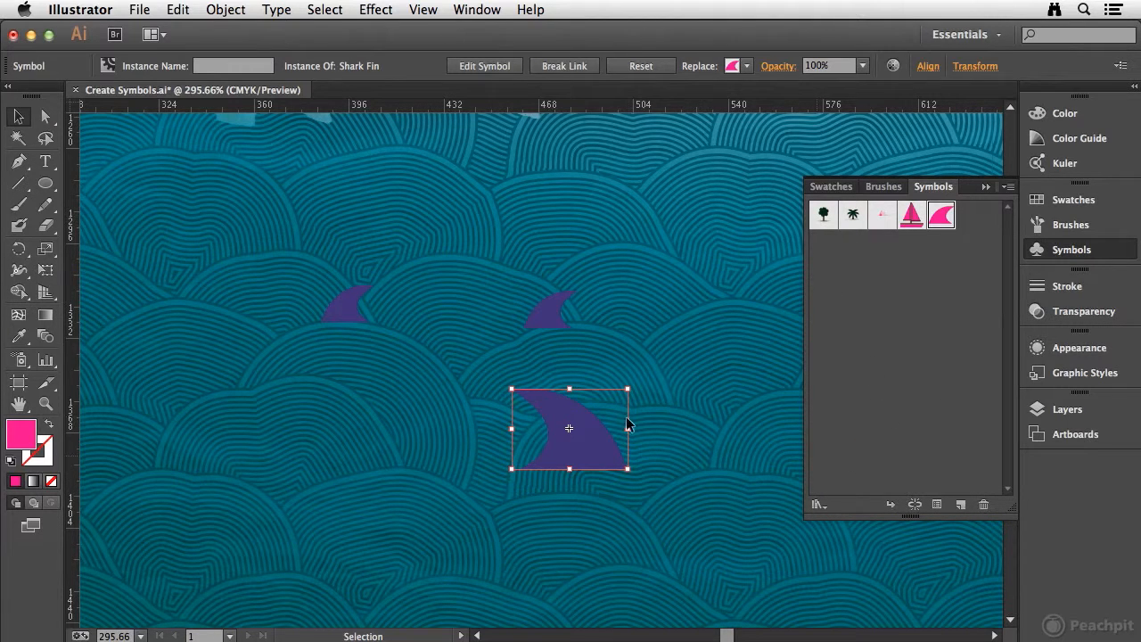
key("super+z")
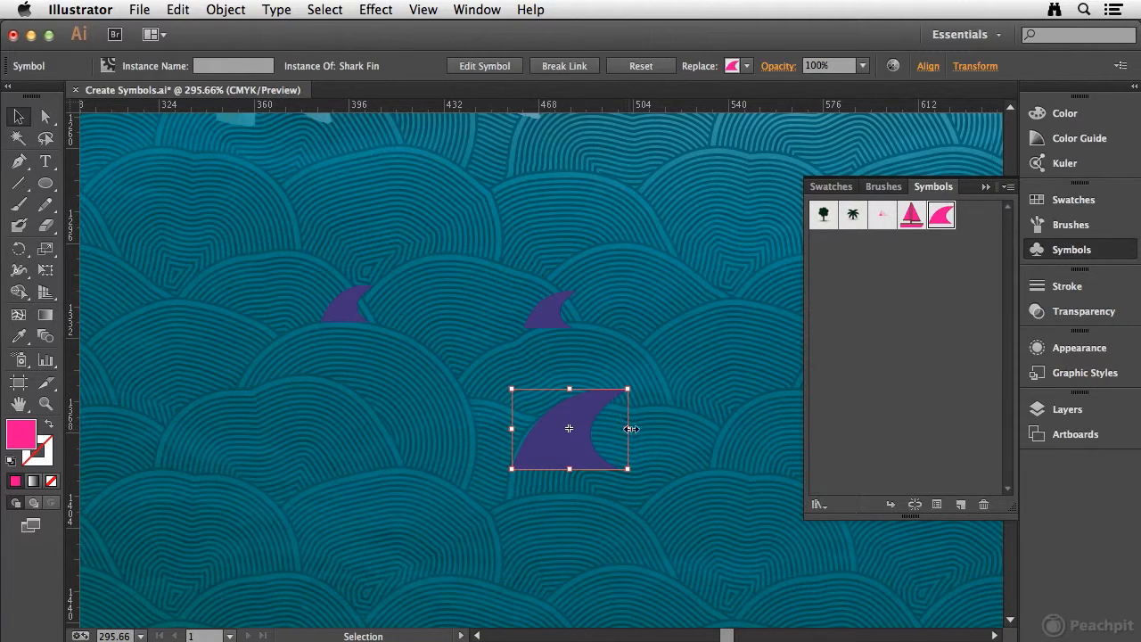
Step: Flip the large Shark Fin instance horizontally by pulling its bounding box across itself, and reposition it below the small fins
left_click_drag(629, 429, 386, 429)
left_click_drag(477, 456, 470, 471)
left_click(561, 448)
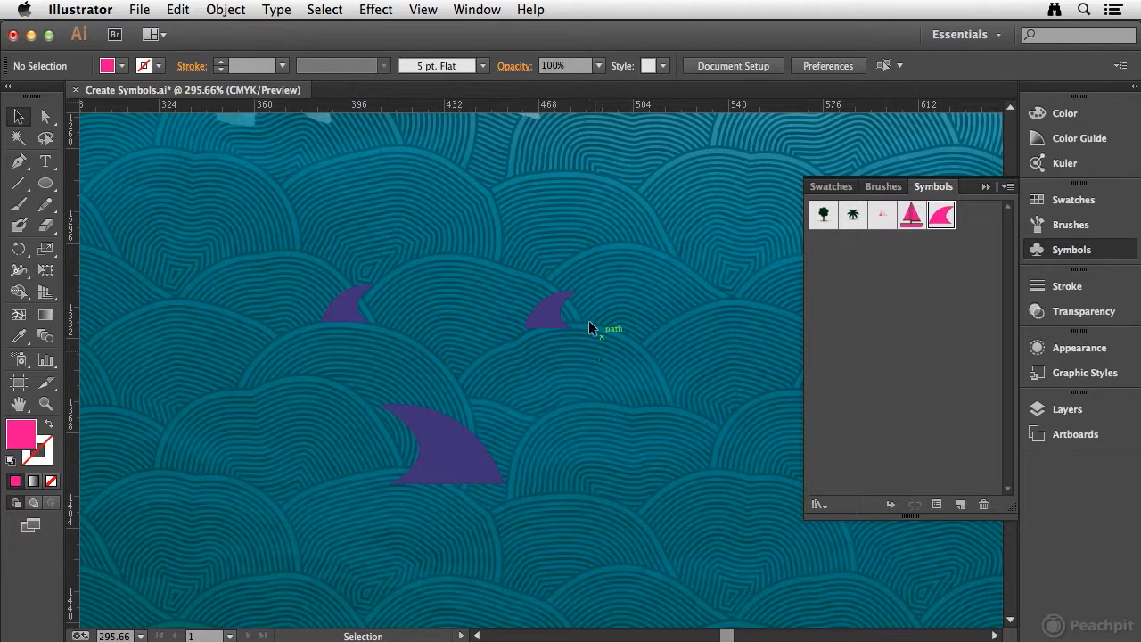
Step: Open the Tent symbol's definition for editing, with the tent artwork enlarged in view
key("super+0")
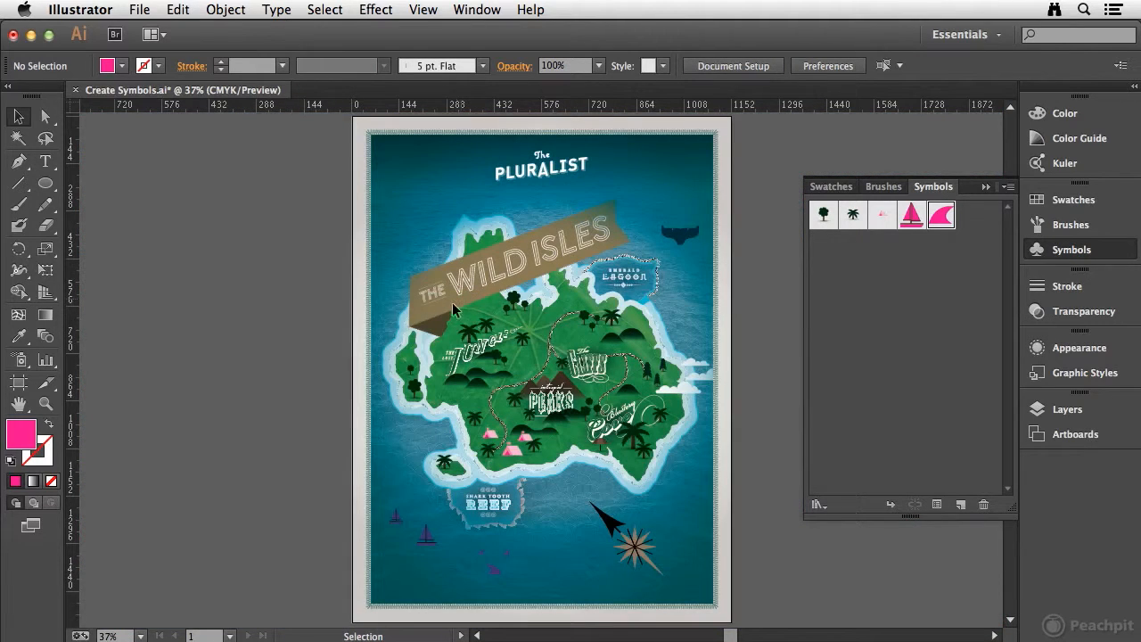
key("z")
left_click_drag(338, 389, 597, 593)
key("space")
left_click_drag(613, 421, 347, 376)
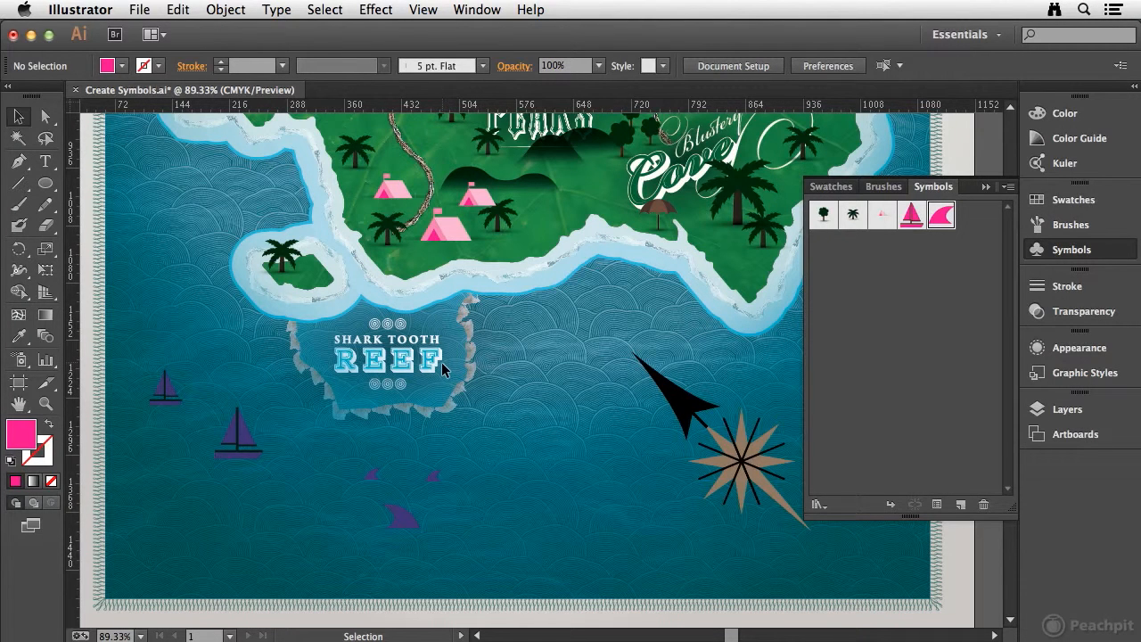
double_click(882, 217)
key("super+space")
left_click_drag(478, 323, 639, 409)
left_click_drag(306, 277, 612, 480)
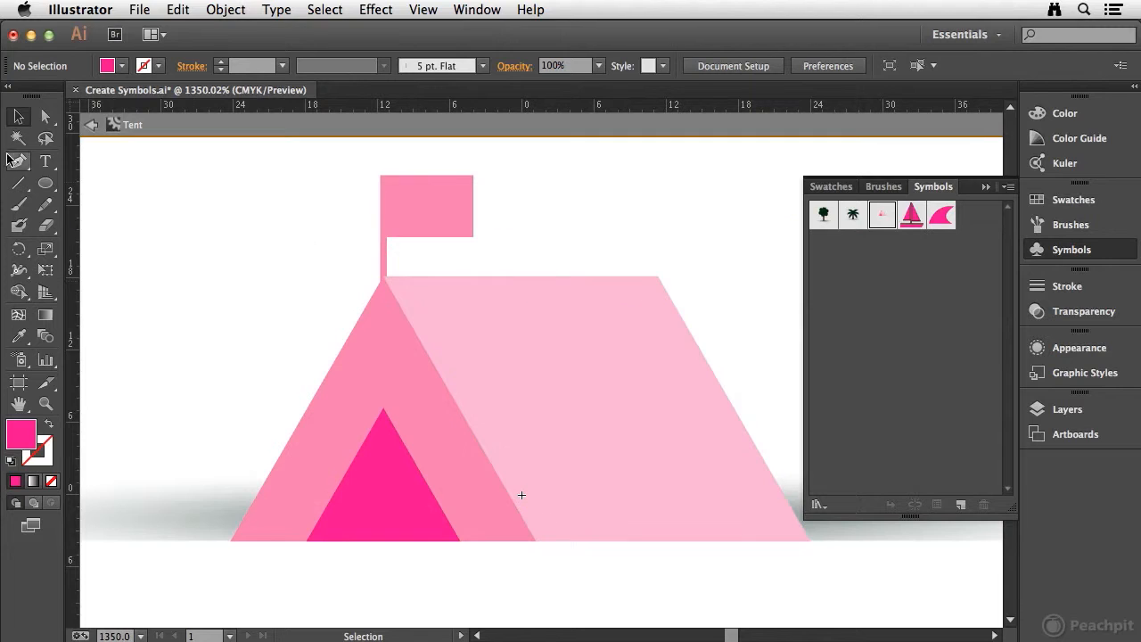
Step: Fill the tent's slanted side panel with the light brown swatch
left_click(46, 116)
left_click(535, 321)
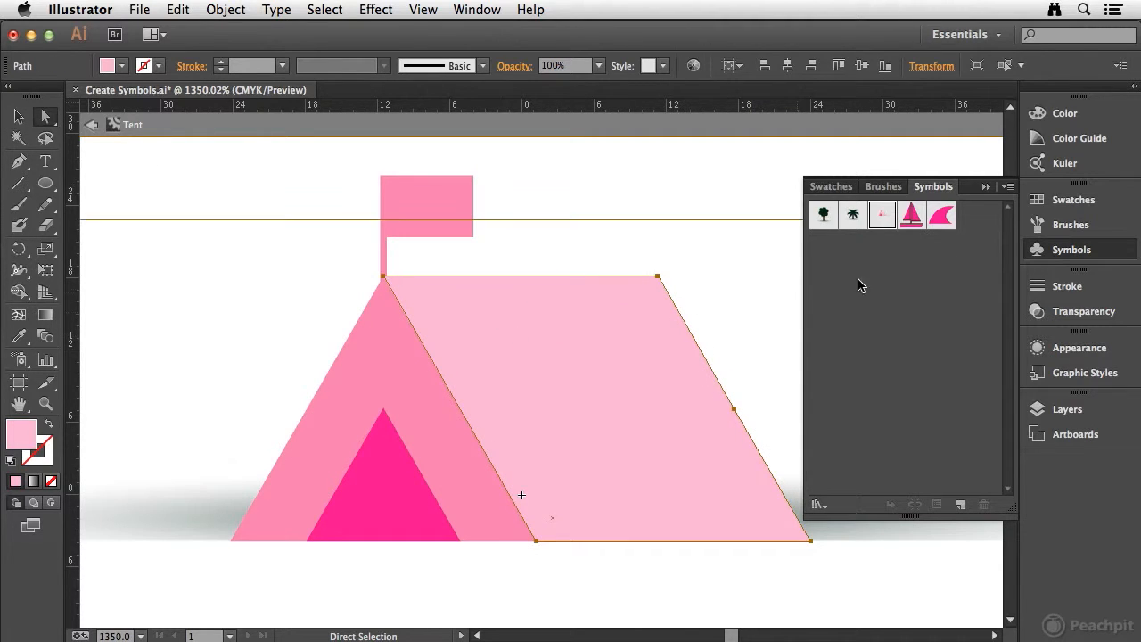
left_click(1079, 202)
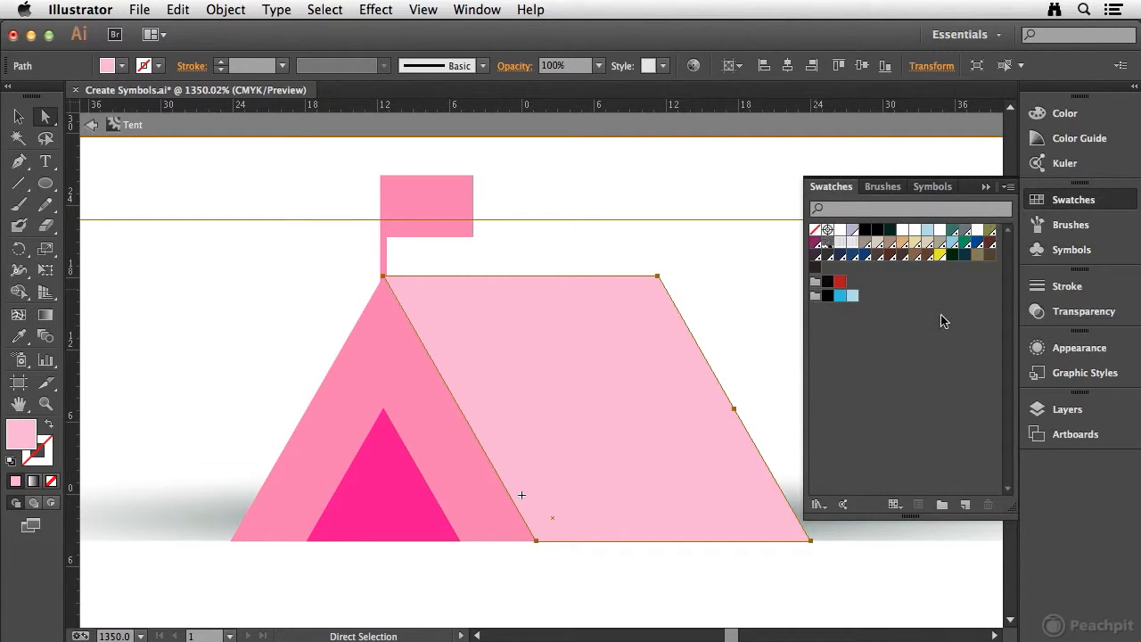
left_click(979, 259)
Step: Apply the light brown swatch to both the fill and the stroke of the tent's flag
left_click(448, 198)
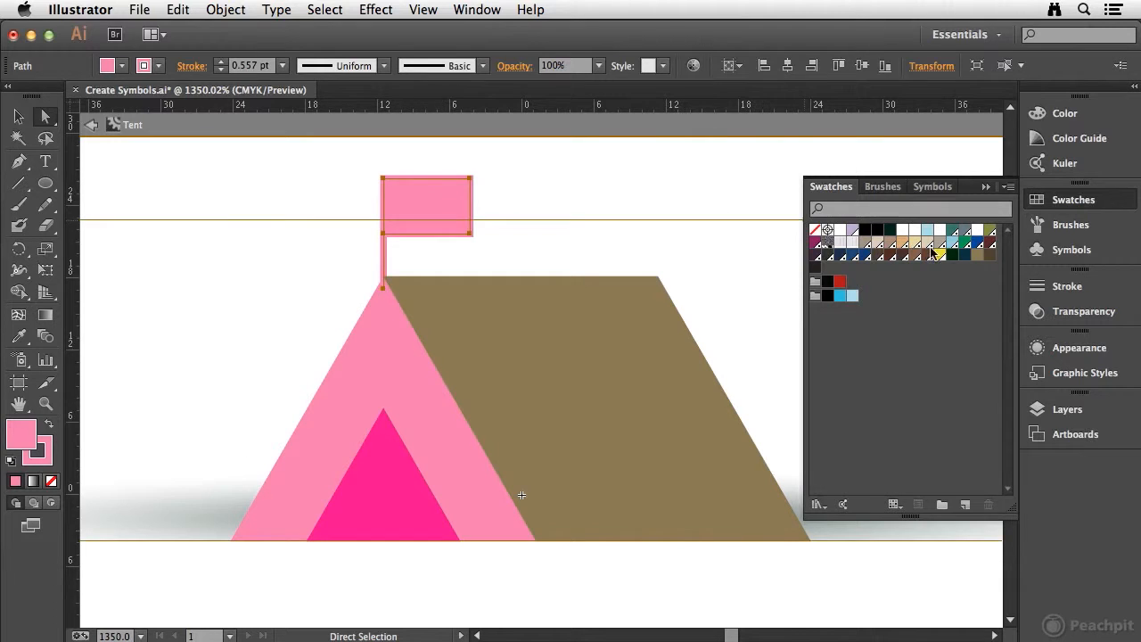
left_click(978, 256)
left_click(46, 450)
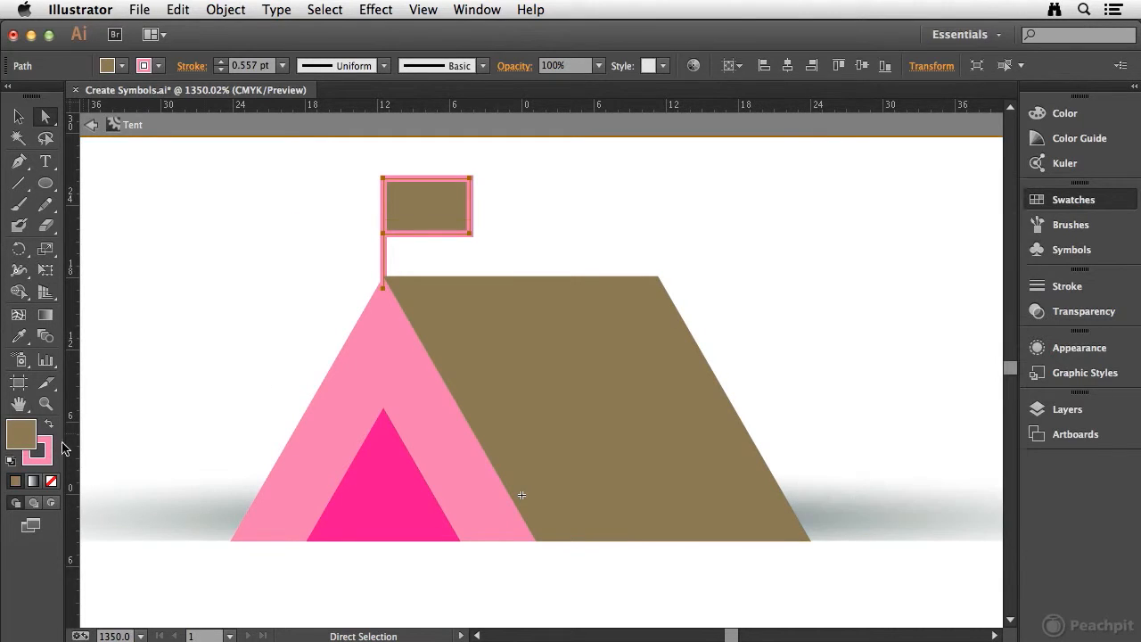
left_click(1062, 203)
left_click(982, 260)
Step: Fill the tent's large front triangle with the dark brown swatch, leaving it without a stroke
left_click(418, 395)
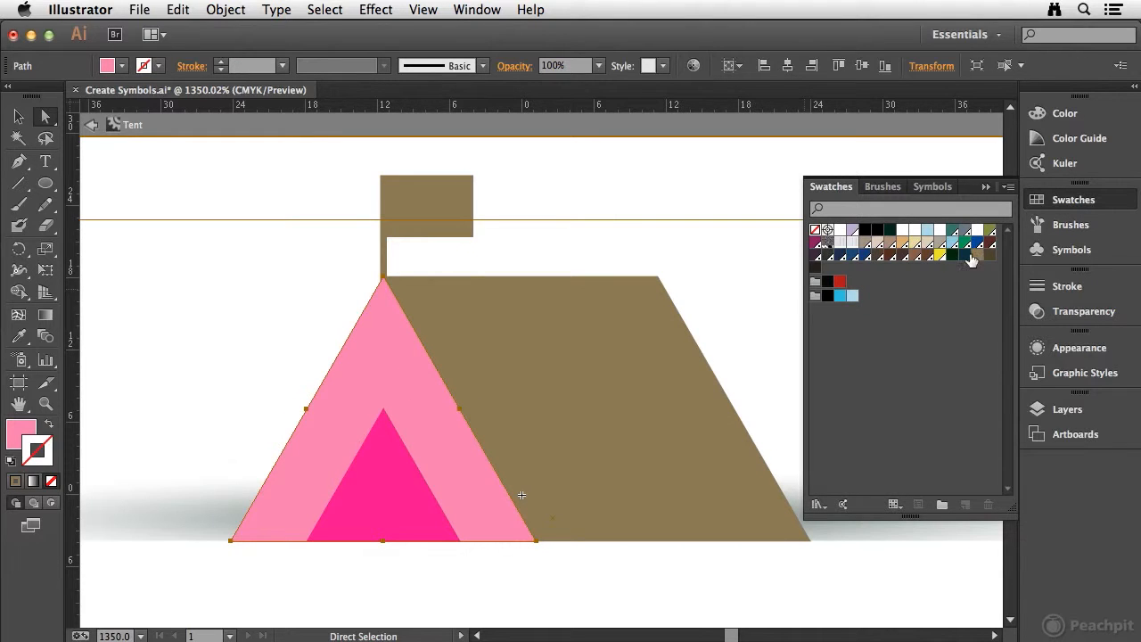
left_click(982, 261)
key("super+z")
left_click(11, 428)
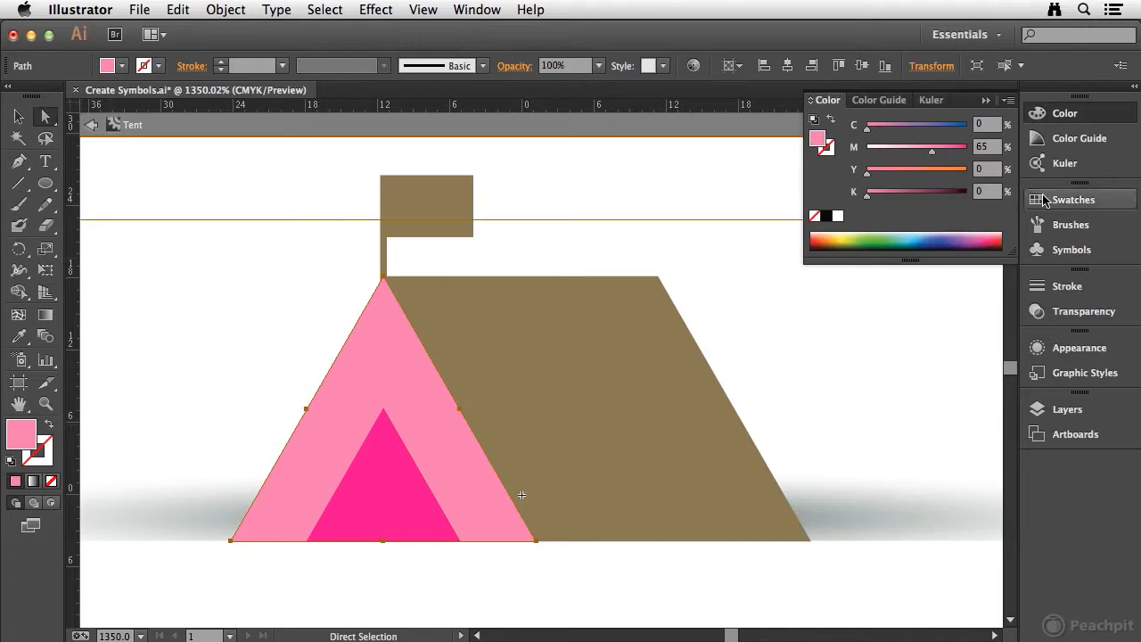
left_click(1074, 199)
left_click(979, 256)
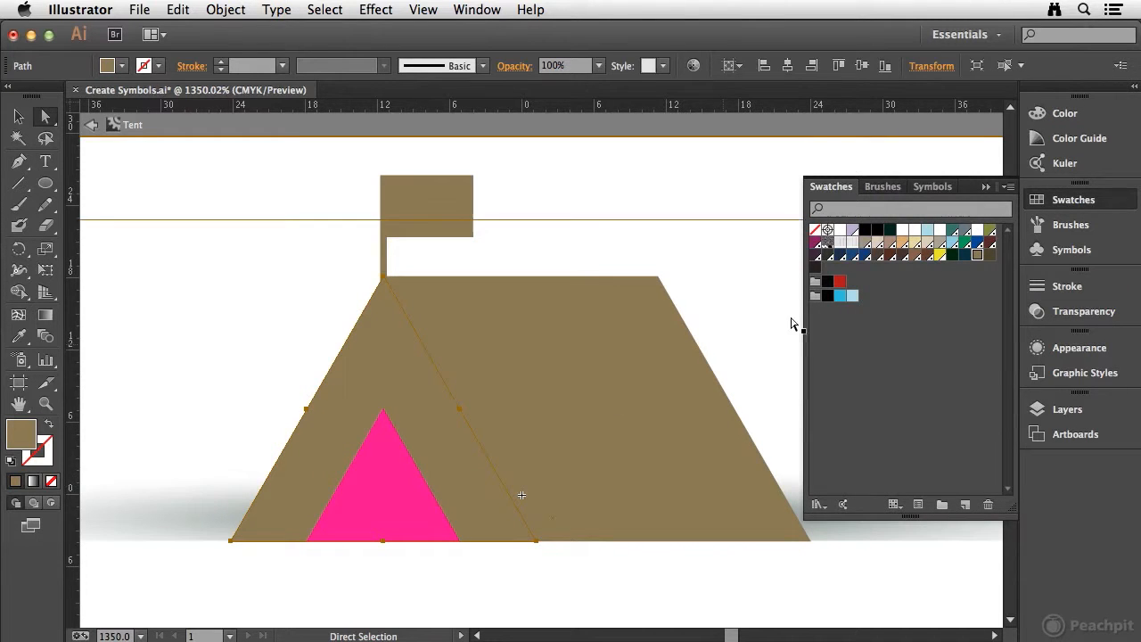
left_click(991, 256)
Step: Fill the tent's door triangle with the near-black swatch and exit symbol editing
left_click(389, 473)
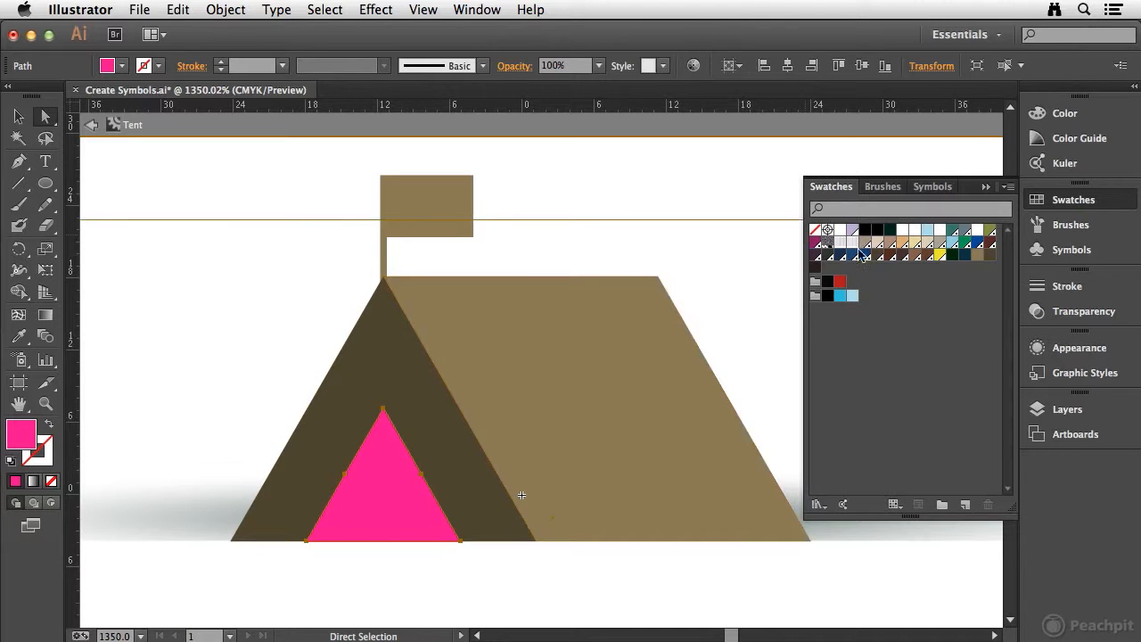
left_click(815, 267)
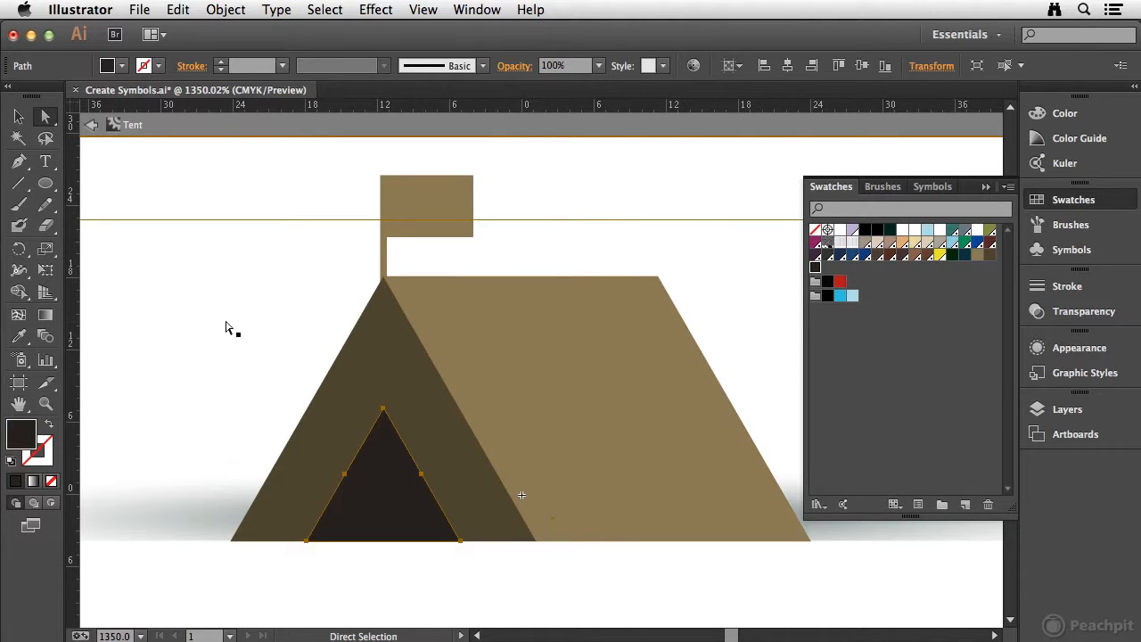
left_click(91, 126)
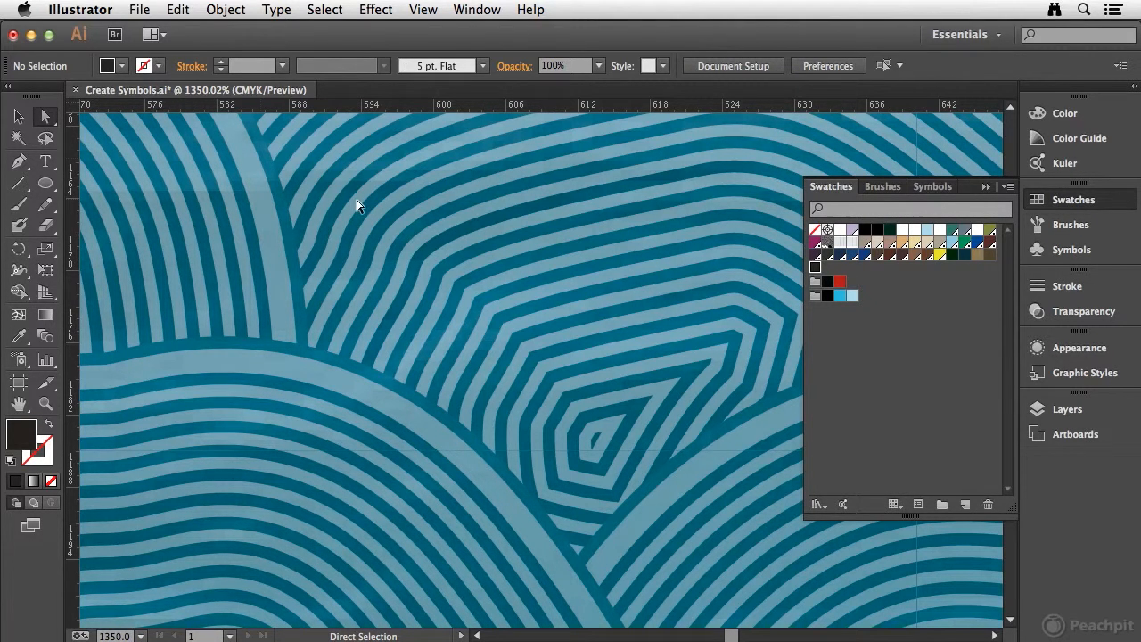
Step: Examine the Tent instances on the map to check their colors against the edited symbol
key("super+minus")
key("super+minus")
key("super+minus")
key("super+minus")
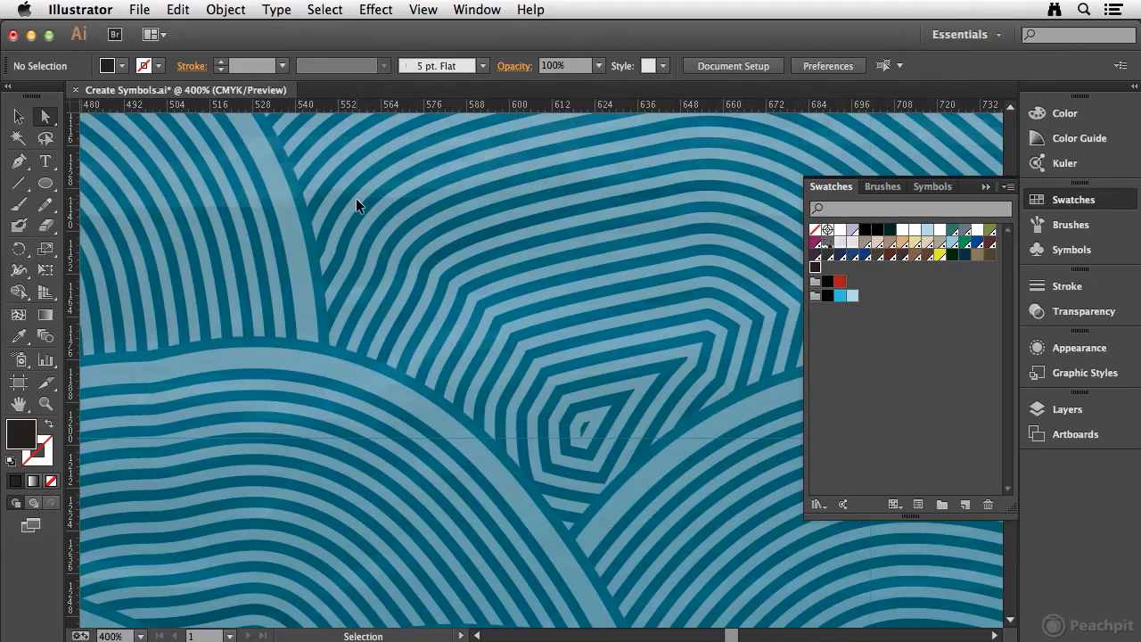
key("super+minus")
key("super+minus")
key("super+minus")
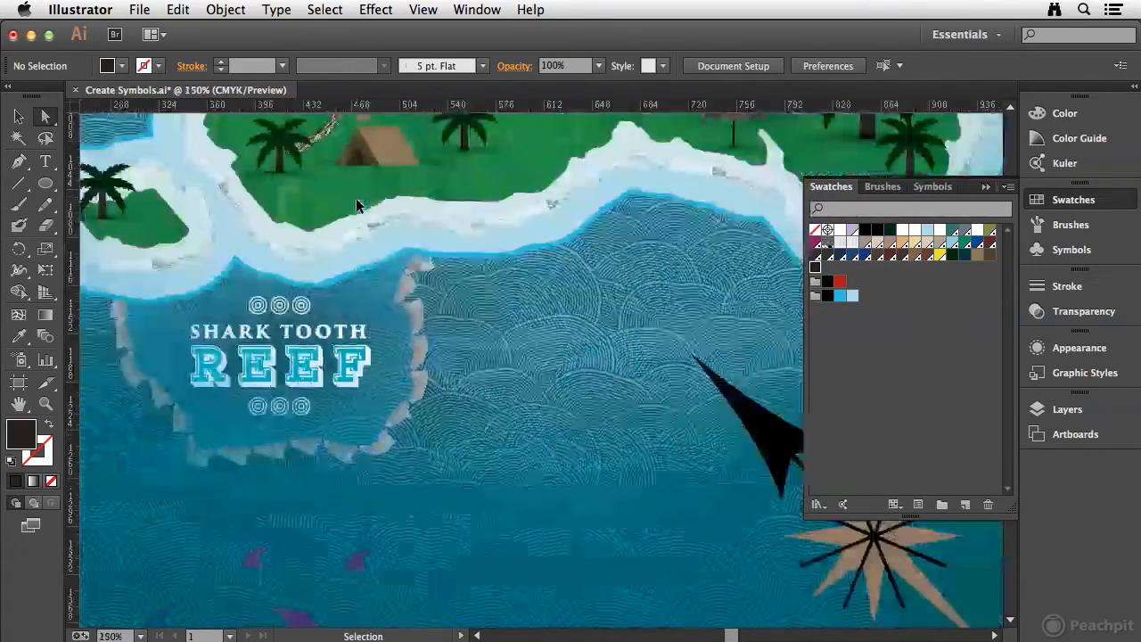
key("space")
left_click_drag(264, 189, 626, 246)
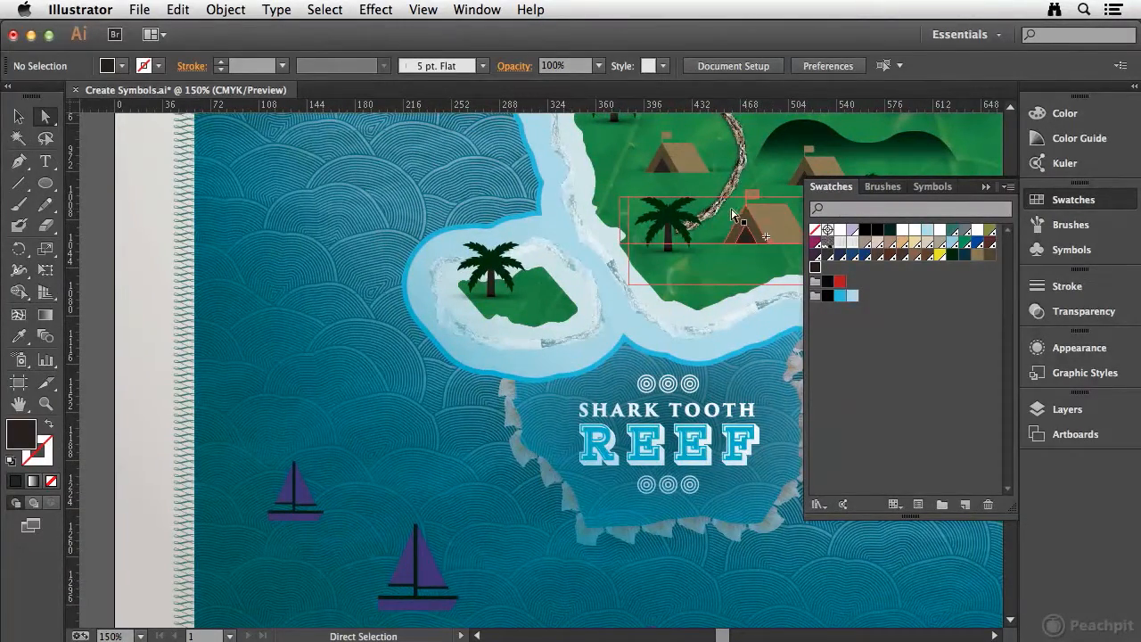
Step: Open the Sailboat symbol definition for editing from the smaller sailboat instance on the map
key("space")
left_click_drag(581, 349, 555, 263)
left_click(18, 117)
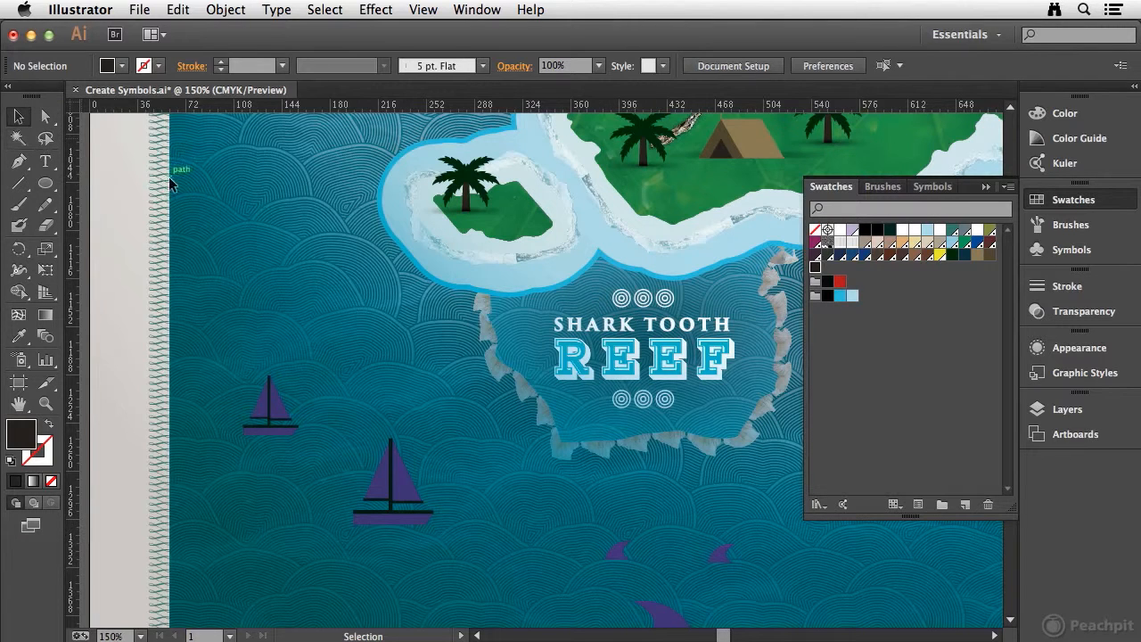
left_click(280, 414)
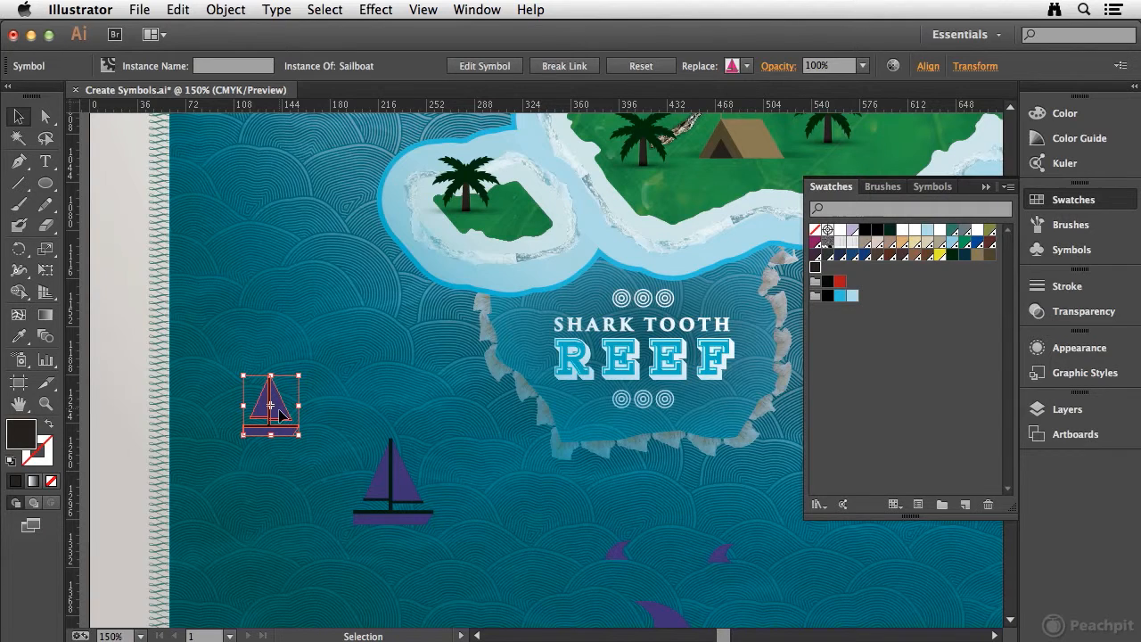
double_click(281, 414)
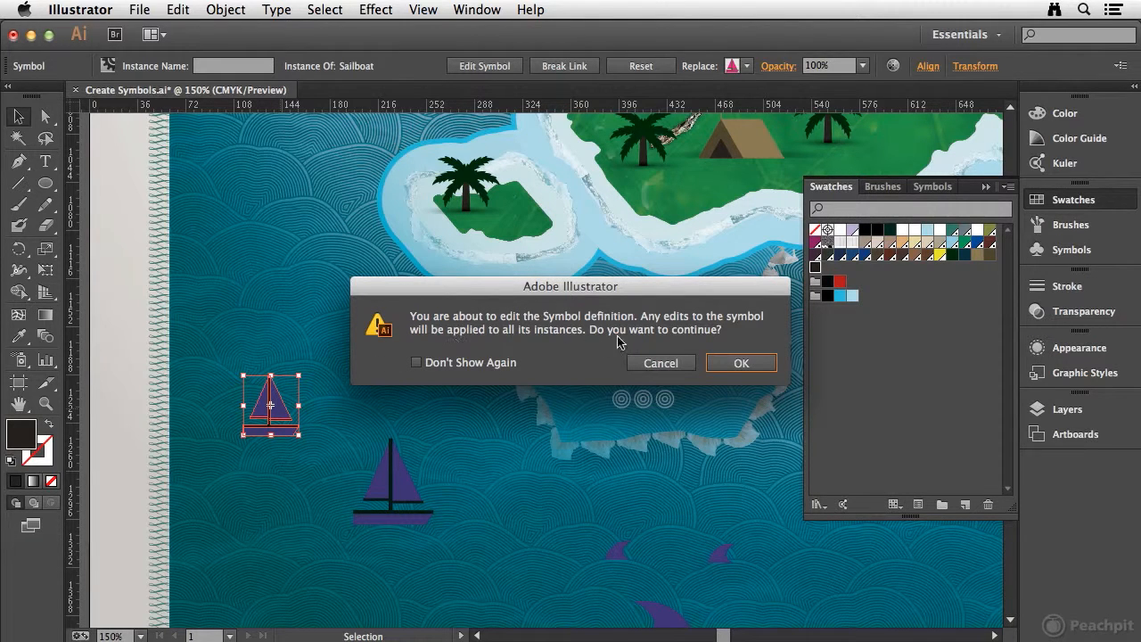
left_click(741, 363)
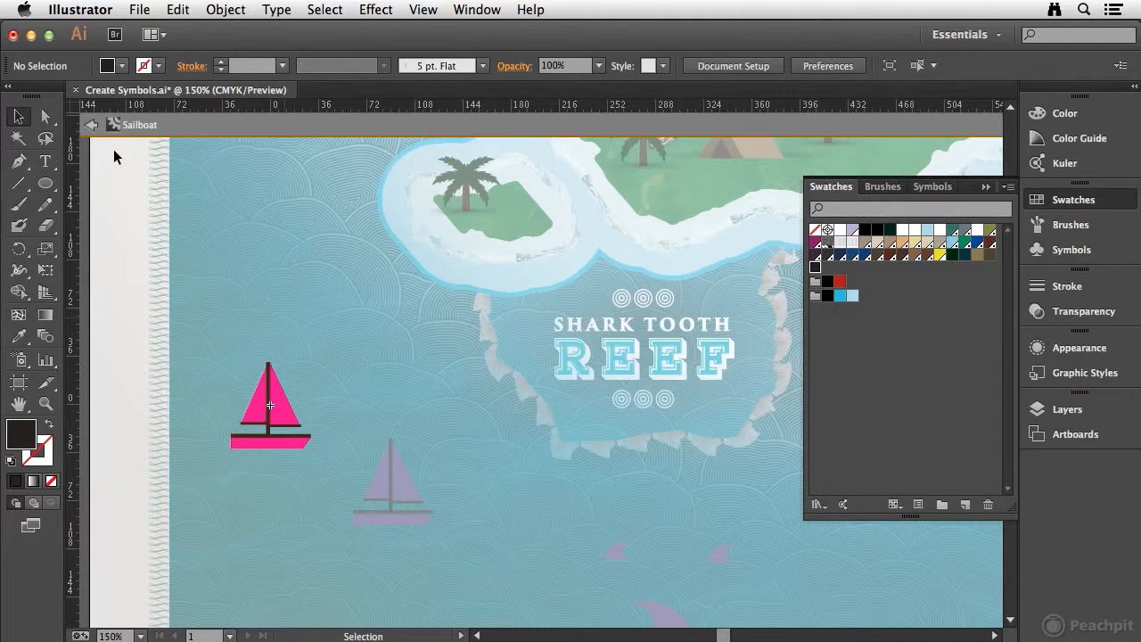
Step: Fill the sailboat's sails and hull with the white swatch and exit symbol editing
left_click(45, 117)
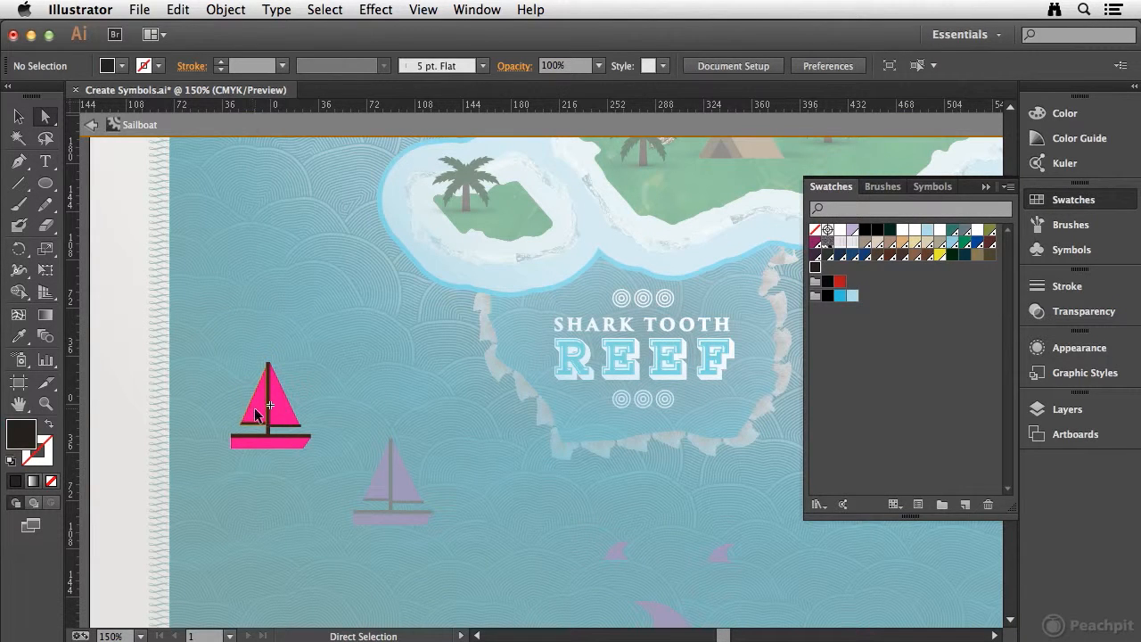
left_click(254, 407)
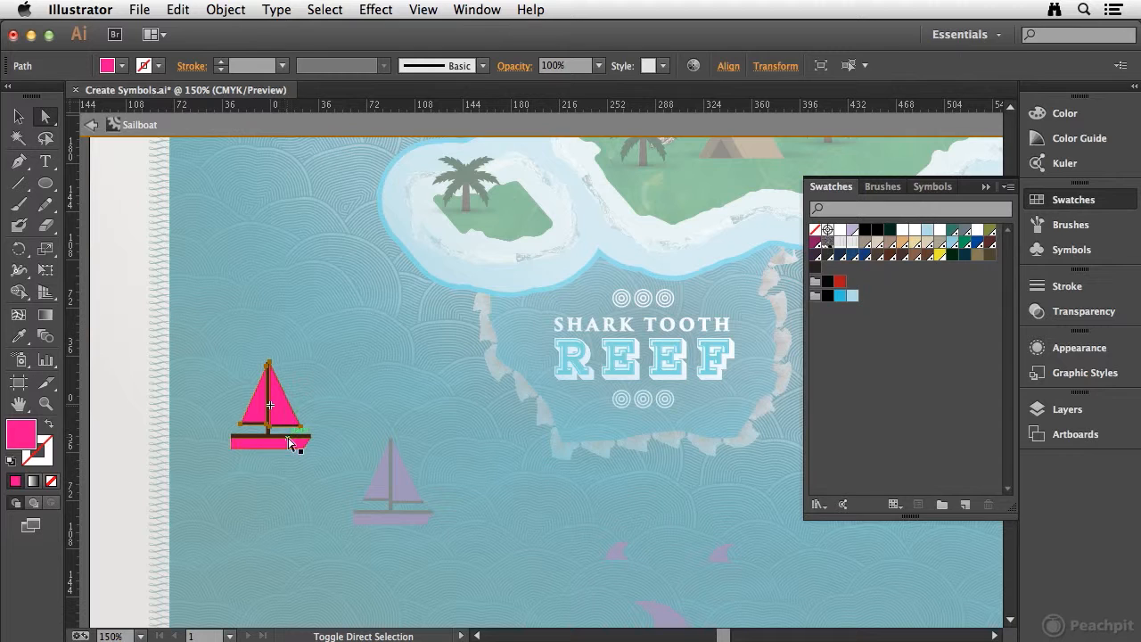
left_click(290, 443, "shift")
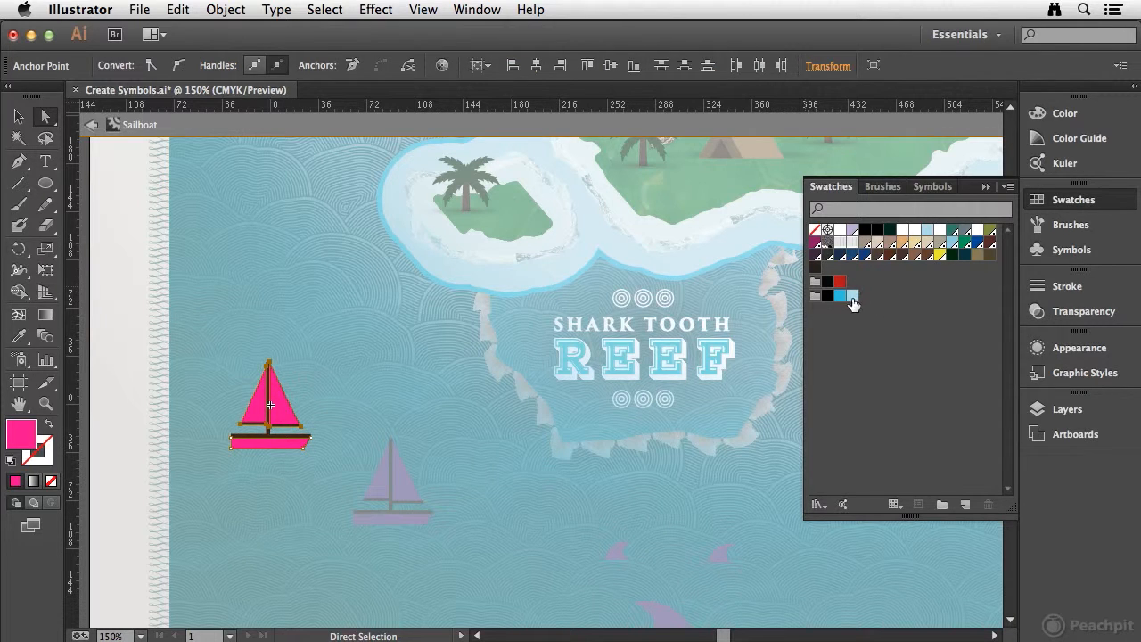
left_click(854, 298)
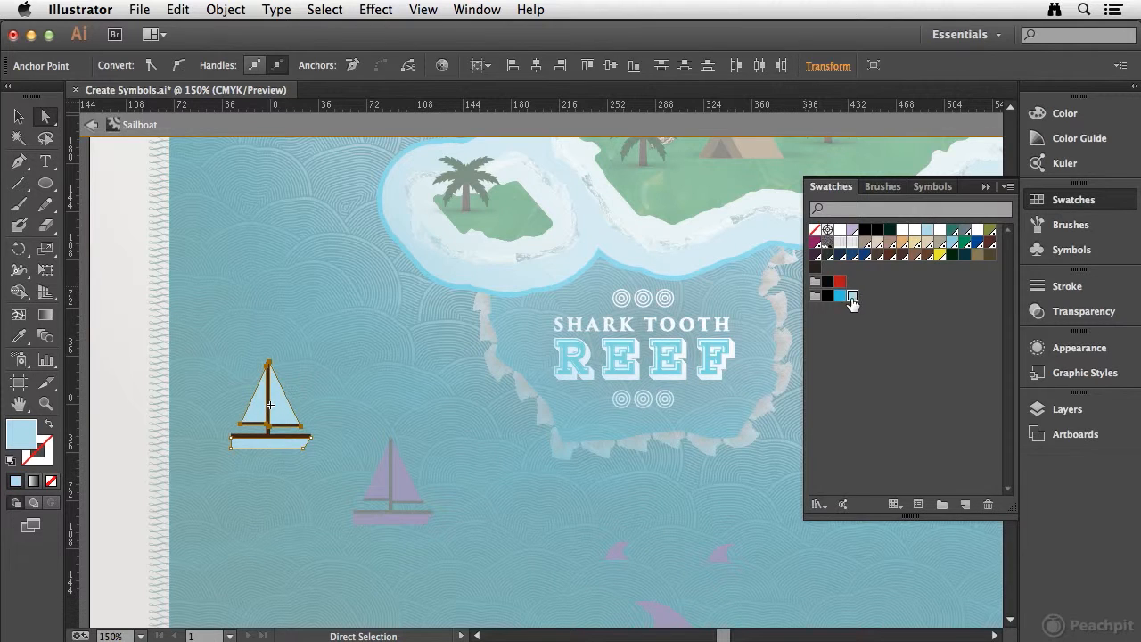
left_click(841, 231)
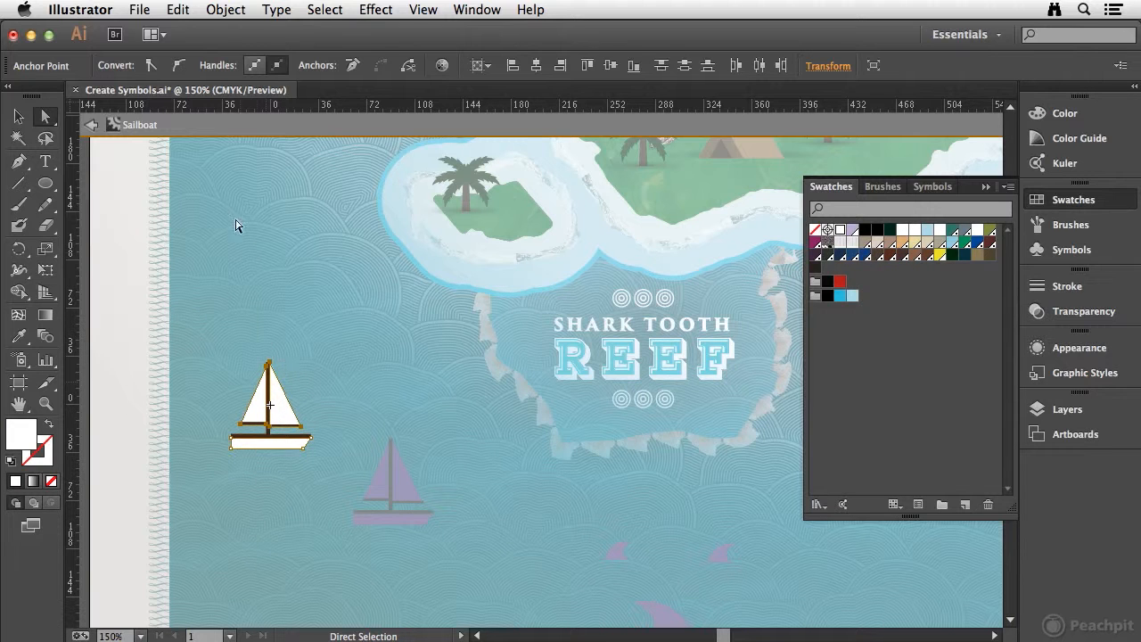
double_click(174, 217)
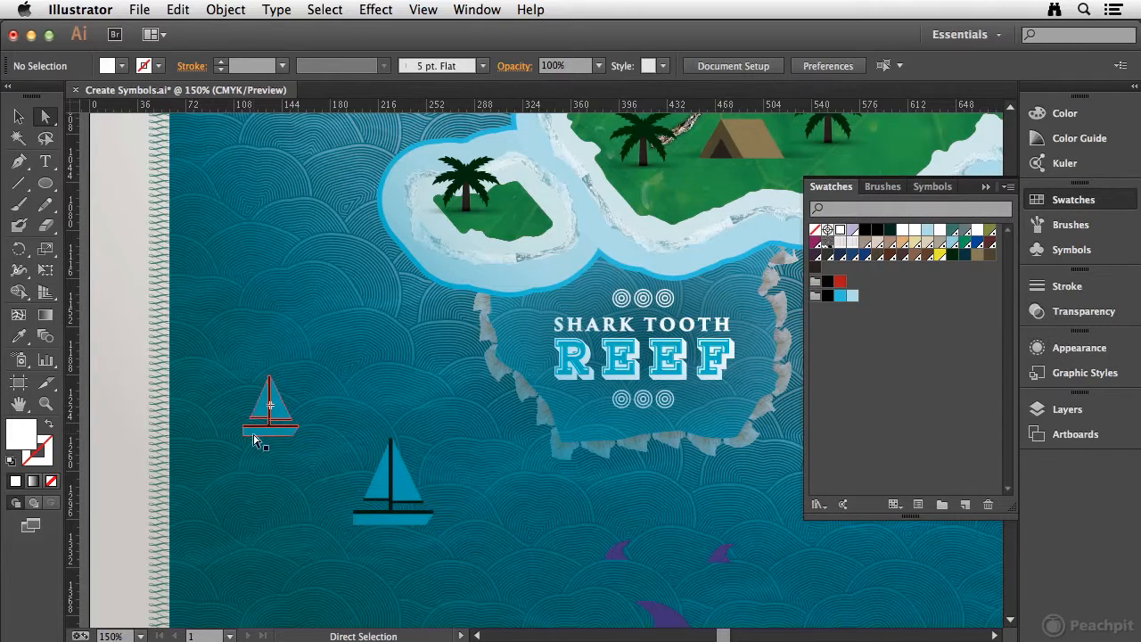
Step: Open the Shark Fin symbol definition for editing from the largest fin below the reef
key("space")
left_click_drag(556, 474, 377, 259)
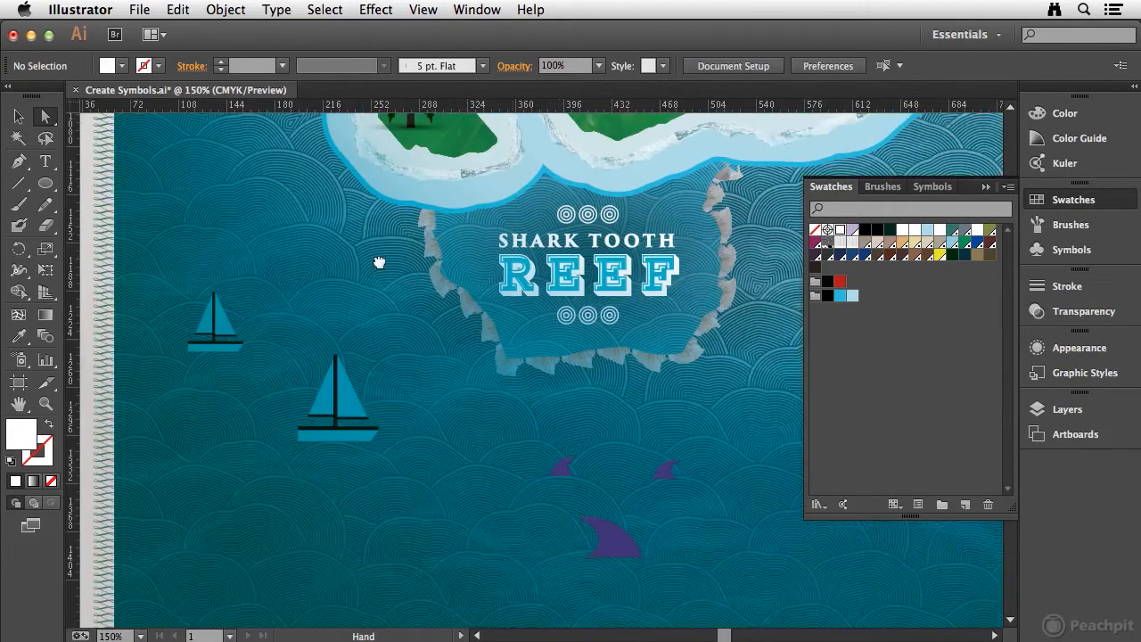
left_click(18, 116)
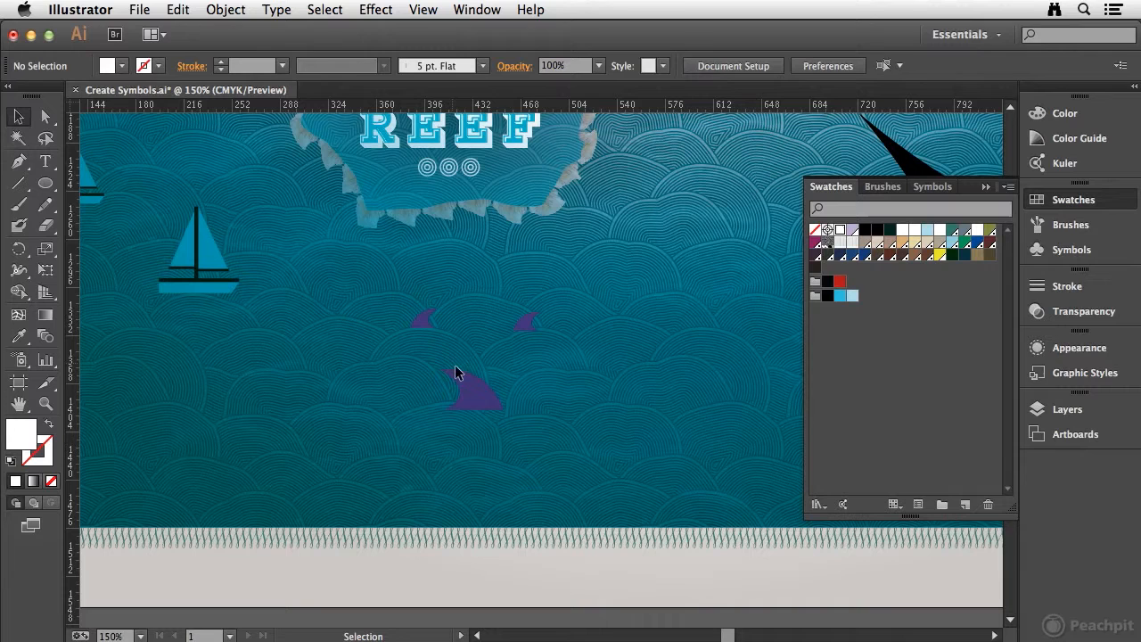
double_click(479, 400)
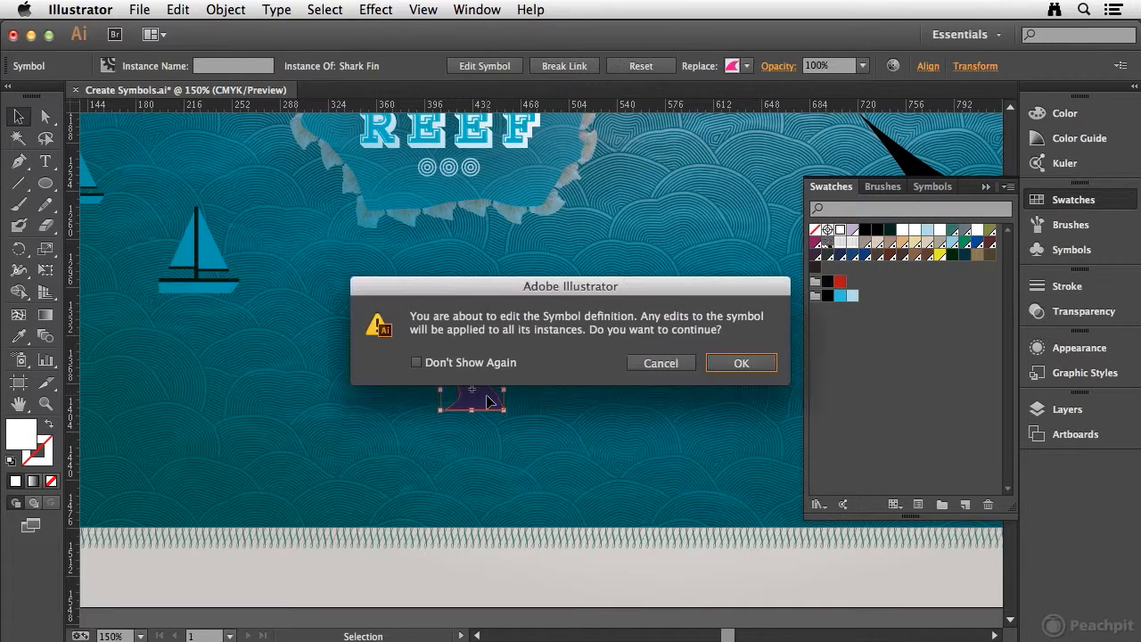
left_click(742, 363)
Step: Fill the shark fin shape with the dark navy swatch, exit symbol editing and fit the whole map in view
left_click(45, 117)
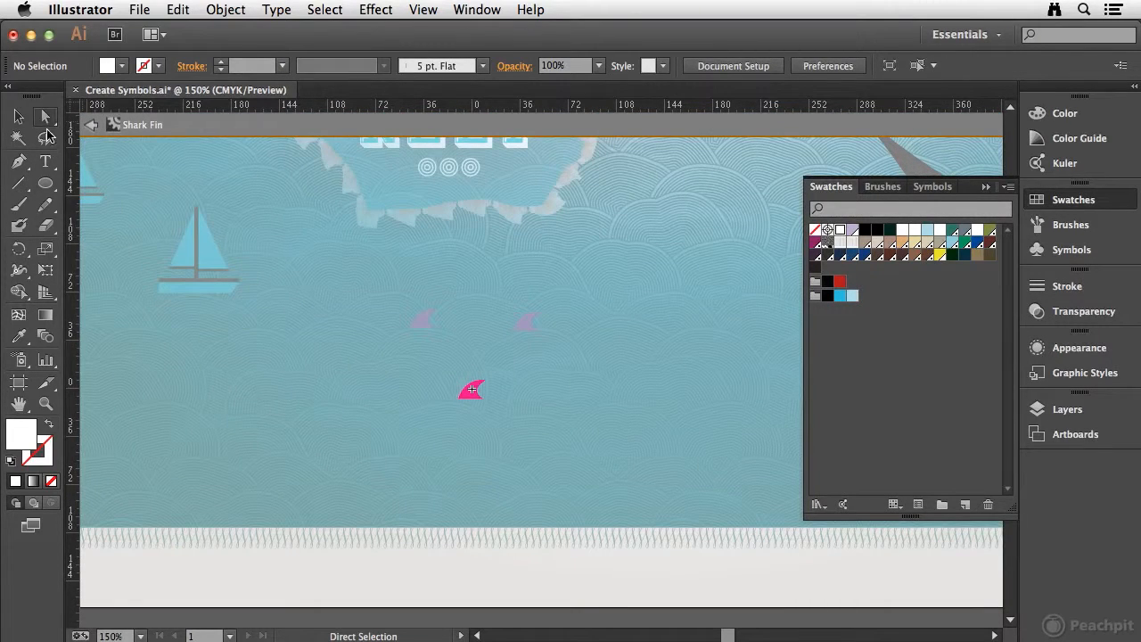
left_click(472, 390)
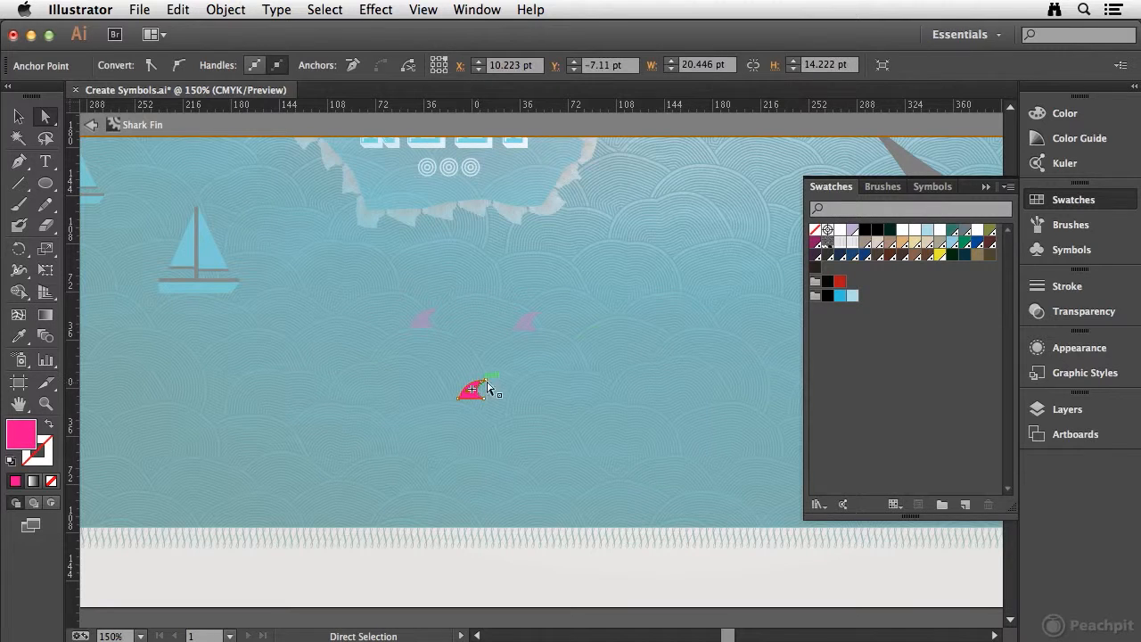
left_click(967, 260)
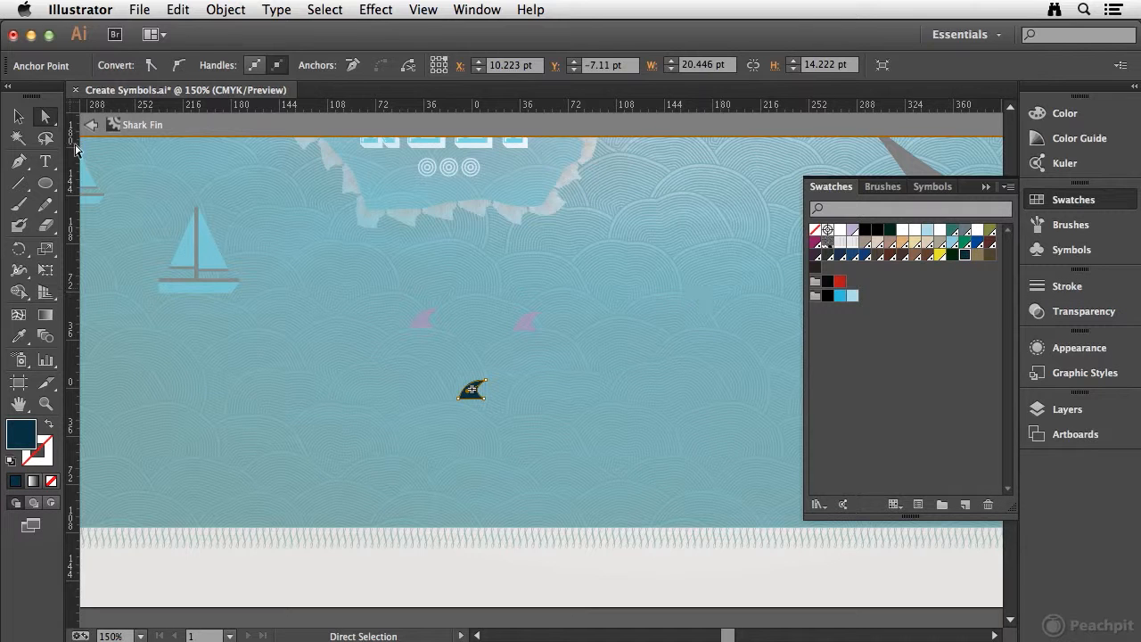
key("Escape")
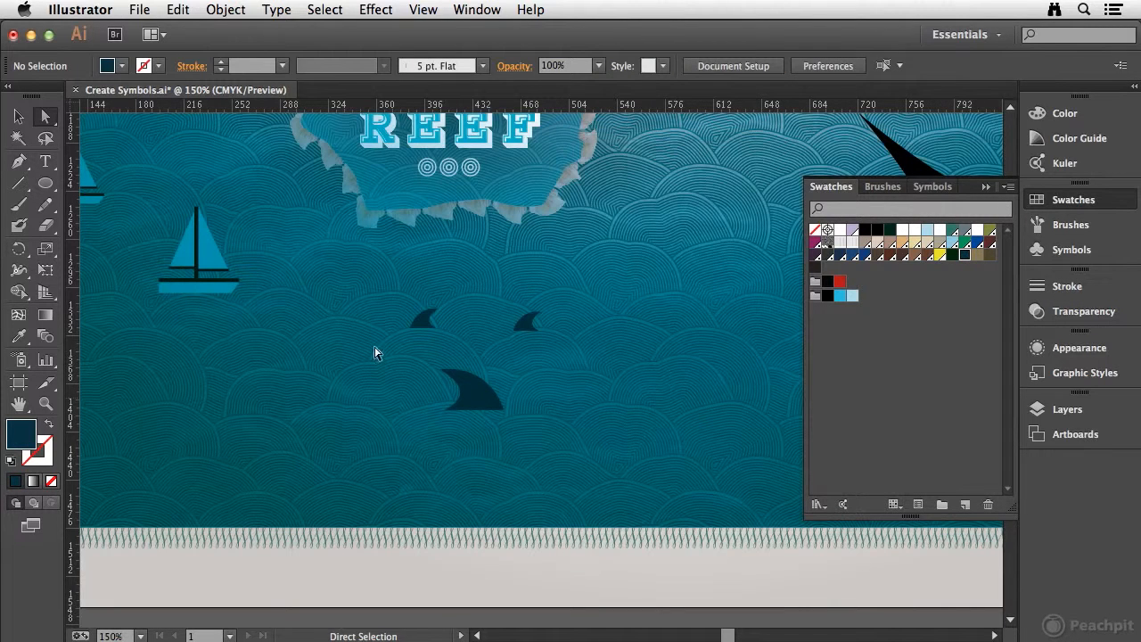
key("super+0")
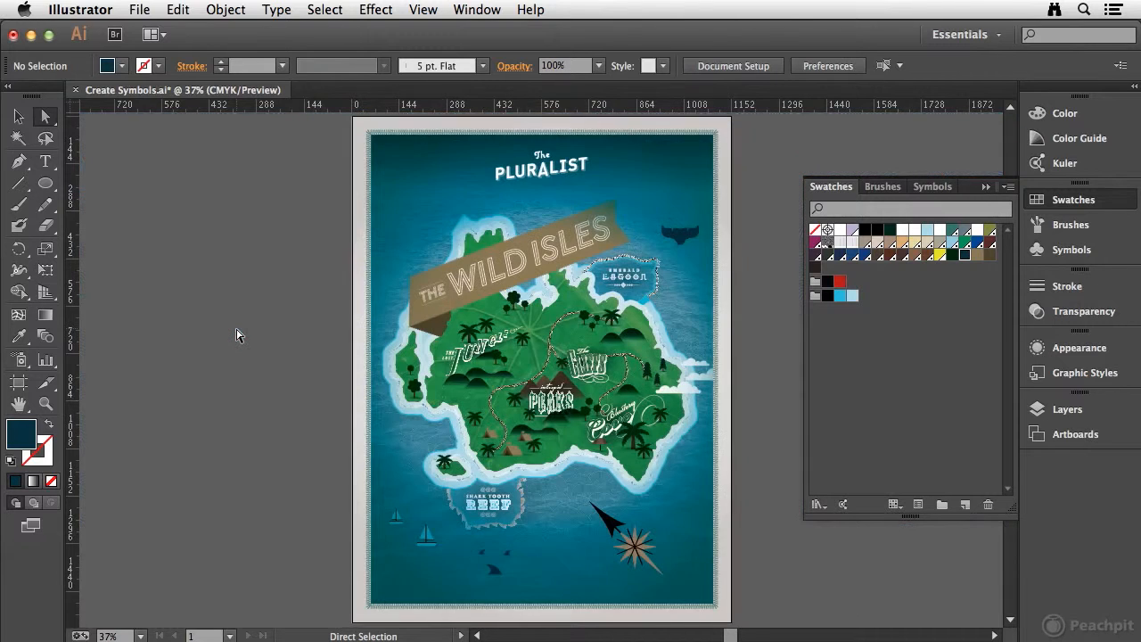